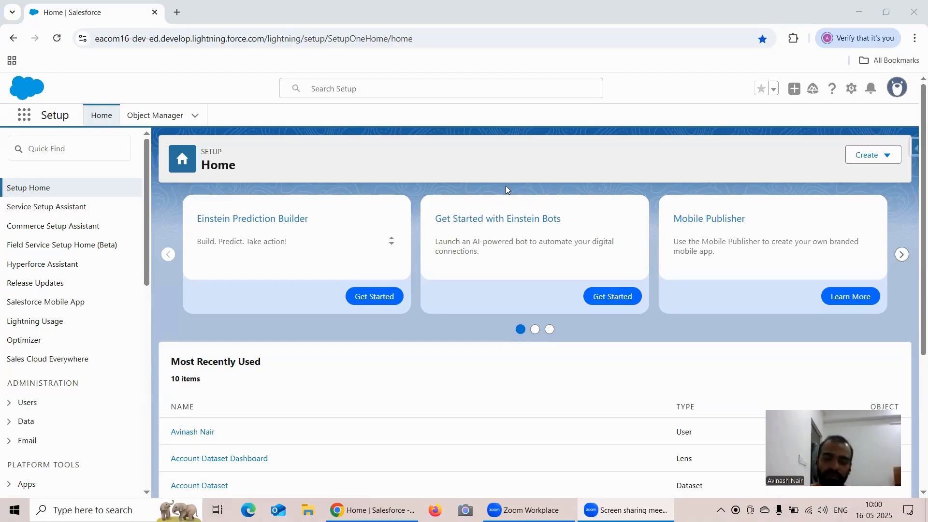
Step: Open Analytics Studio, launch Data Manager from it, and close the duplicate Data Manager tab
left_click(26, 121)
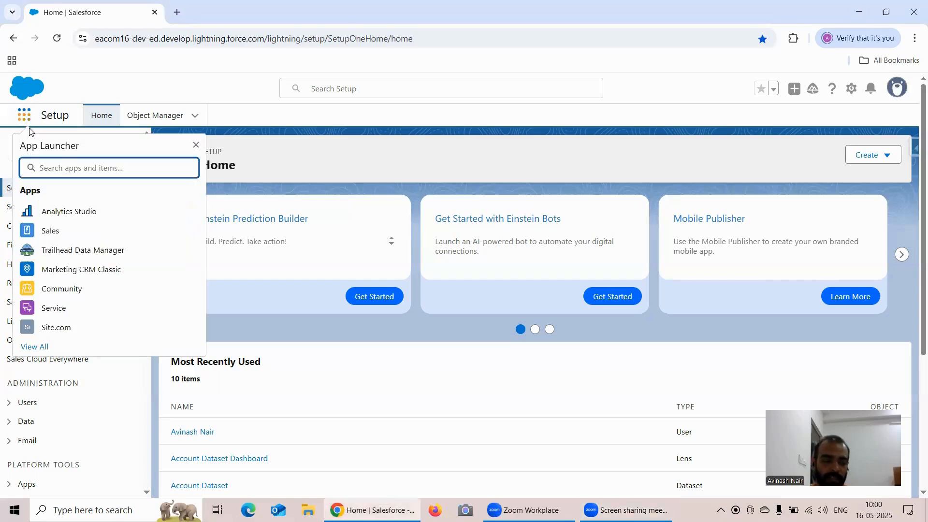
left_click(73, 218)
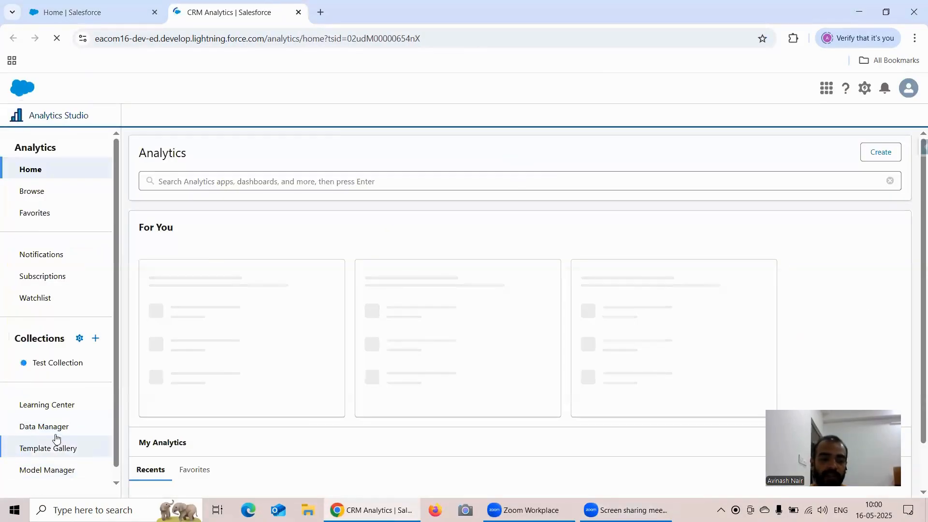
left_click(77, 416)
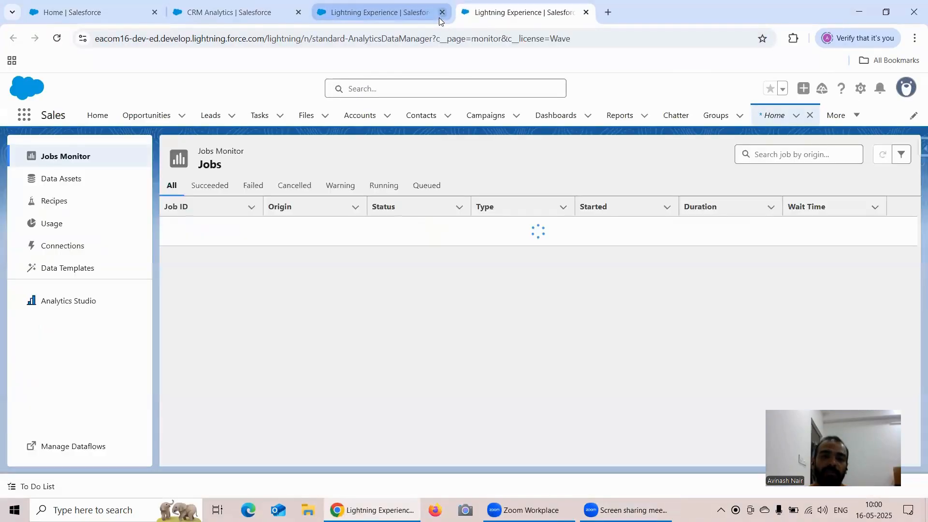
left_click(441, 13)
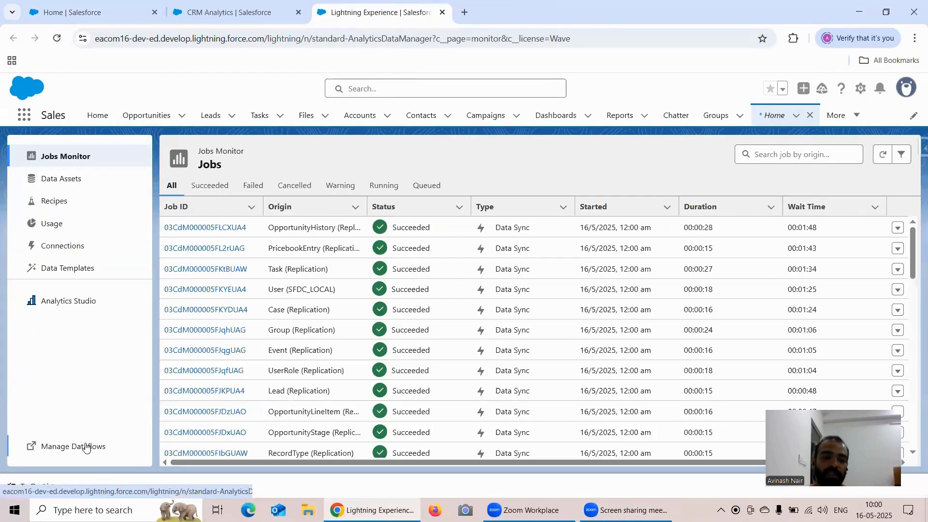
left_click(83, 445)
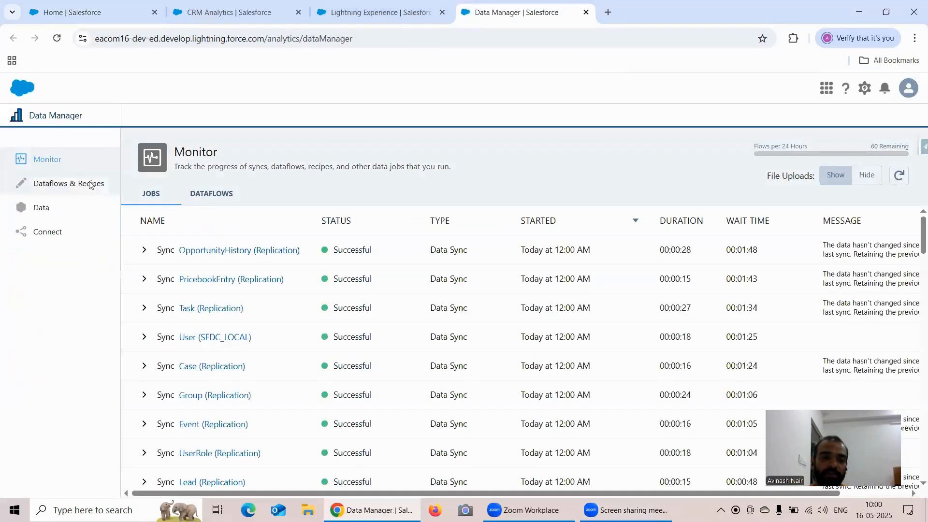
left_click(90, 184)
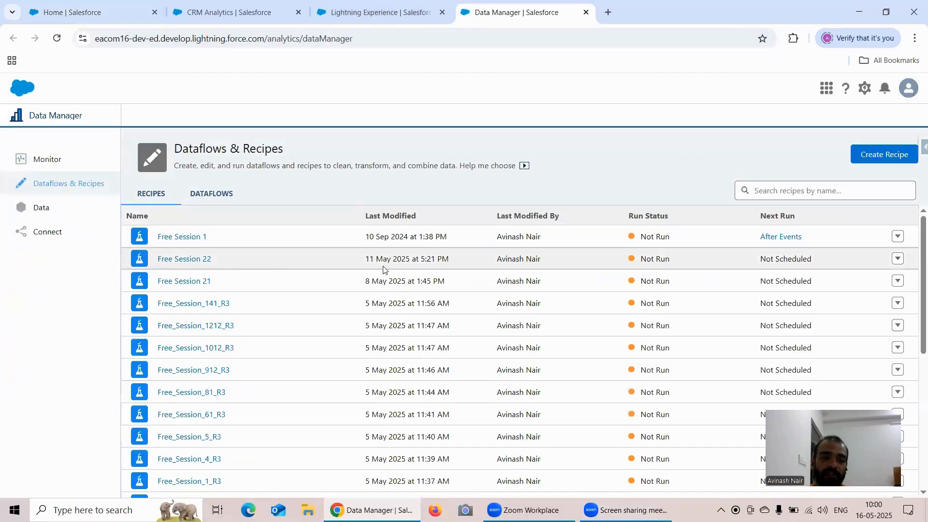
scroll(372, 278, "down", 2)
scroll(369, 224, "down", 5)
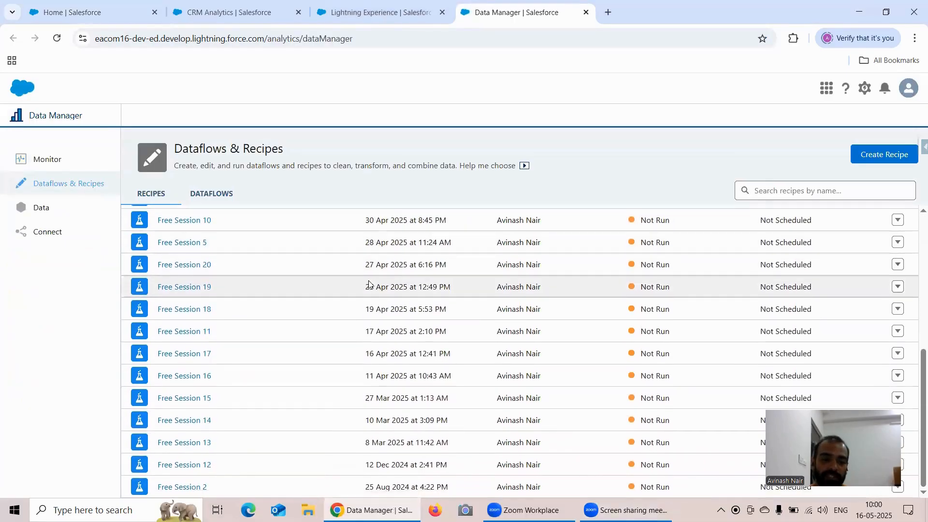
scroll(369, 224, "up", 4)
left_click(814, 191)
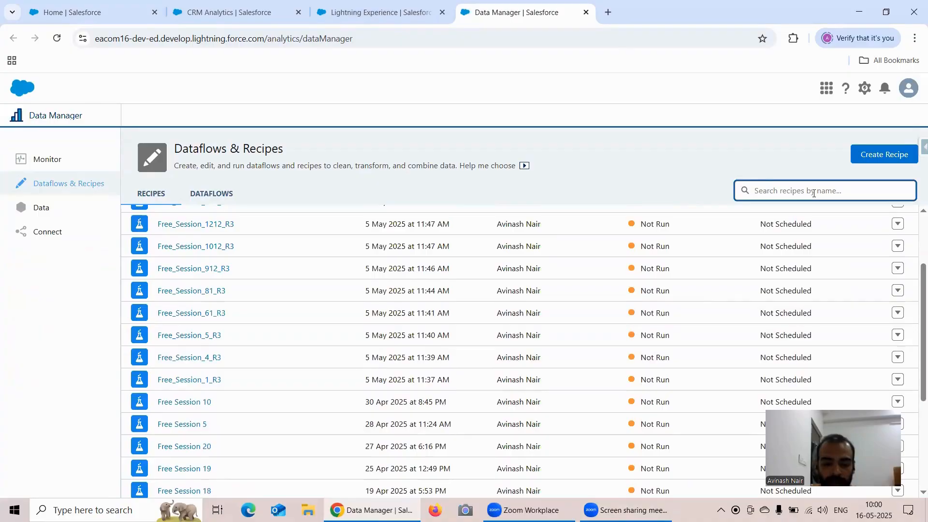
type("Free Ses")
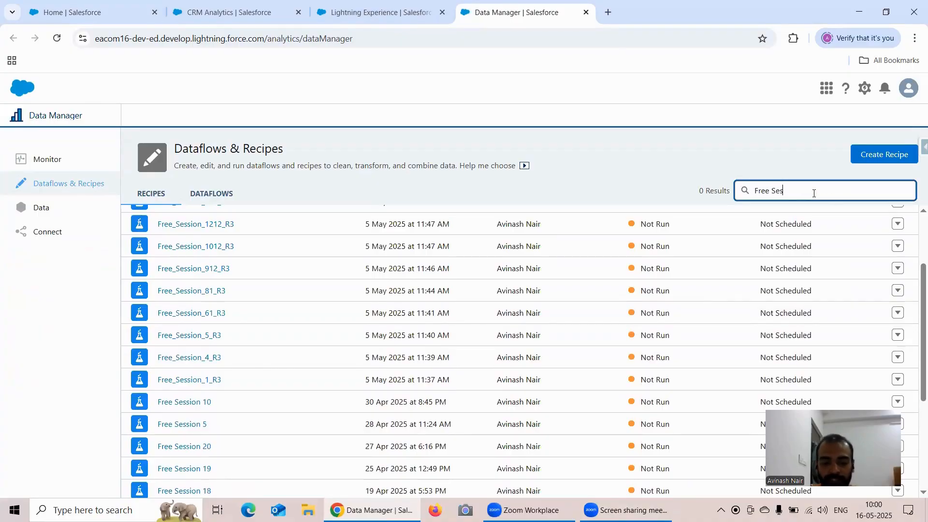
type("sion 5")
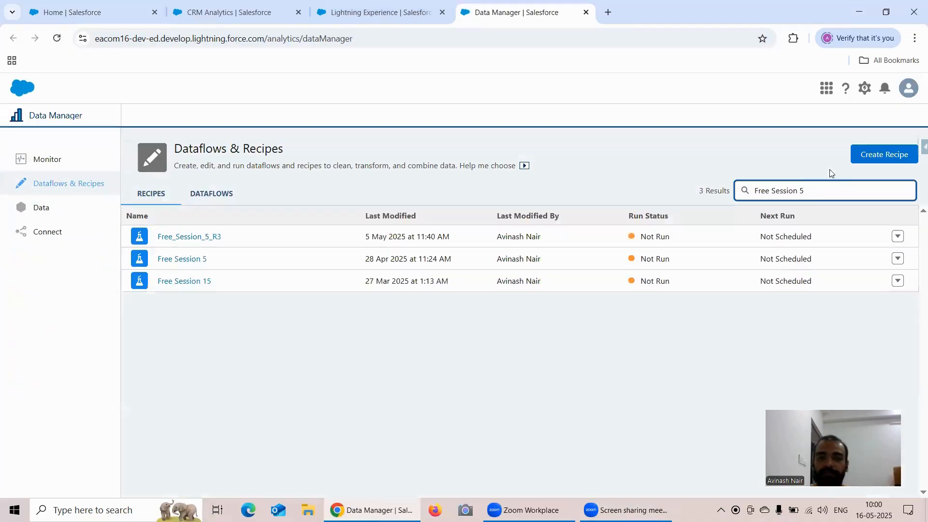
left_click(183, 258)
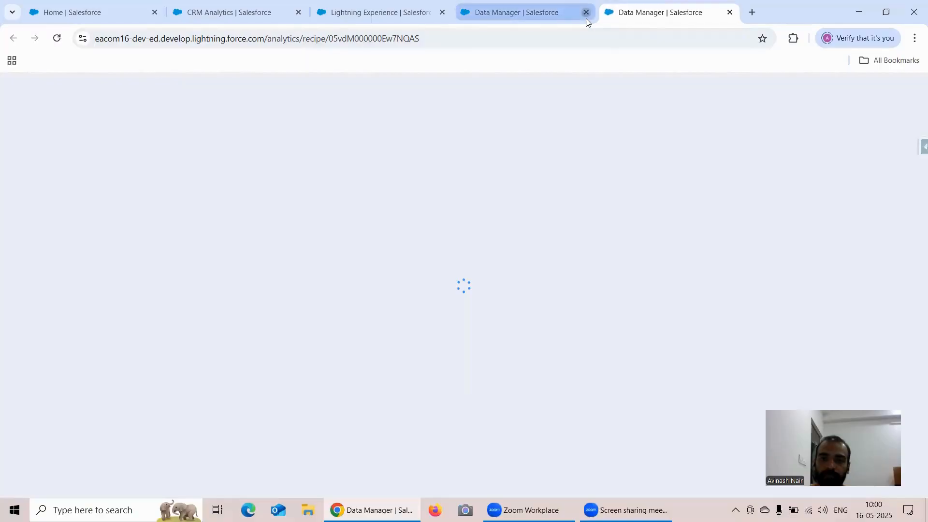
left_click(586, 14)
left_click(586, 14)
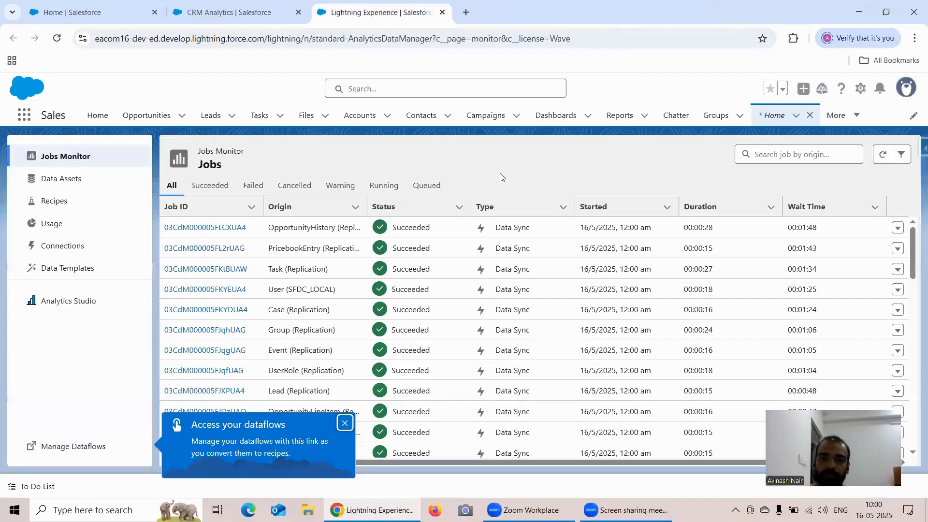
double_click(87, 446)
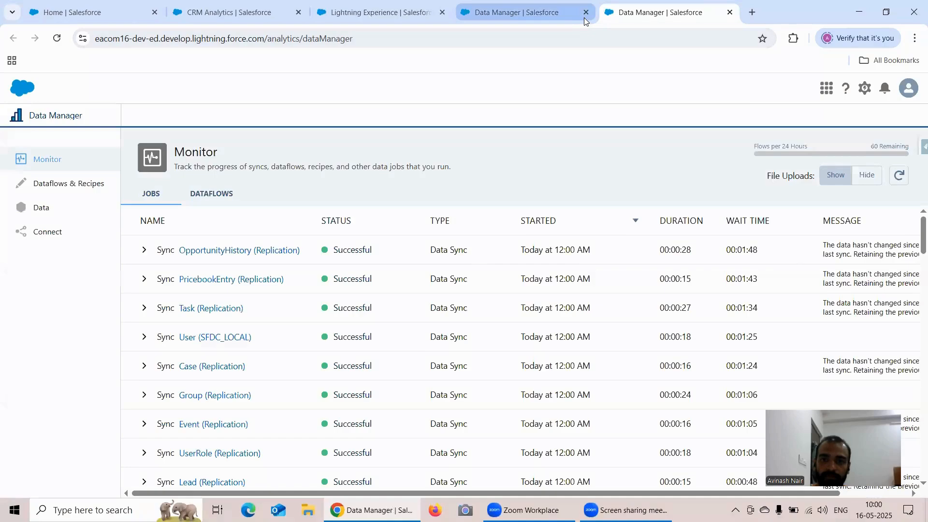
double_click(584, 14)
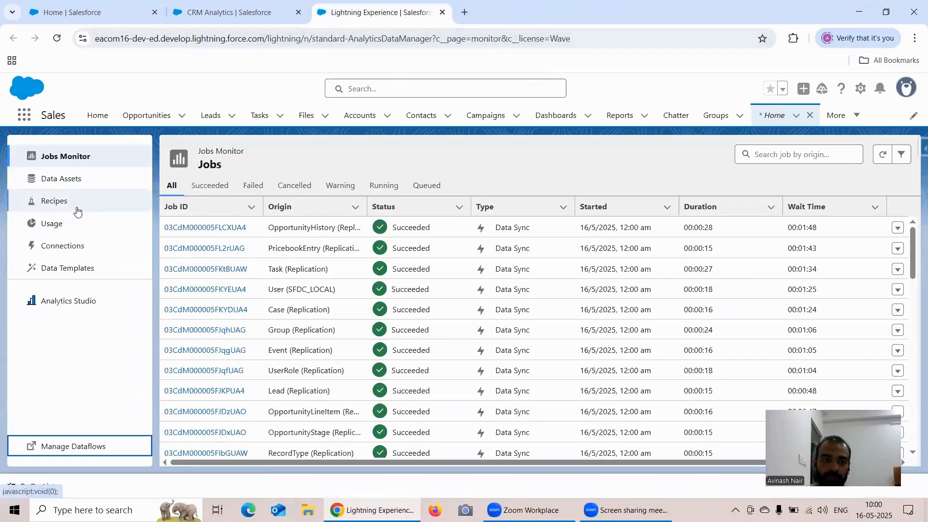
Step: Search the Data Manager recipes for "Free Session 5" and open that recipe
left_click(77, 208)
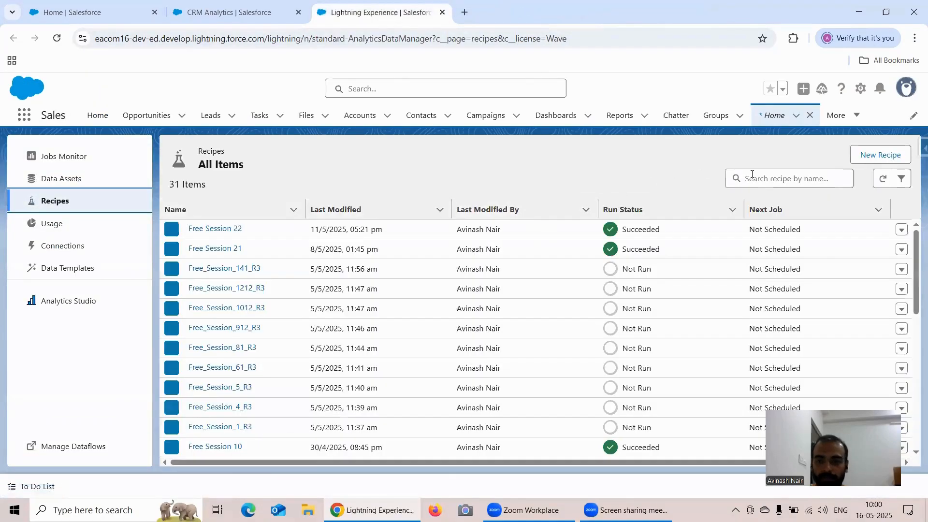
left_click(755, 178)
type("Fre")
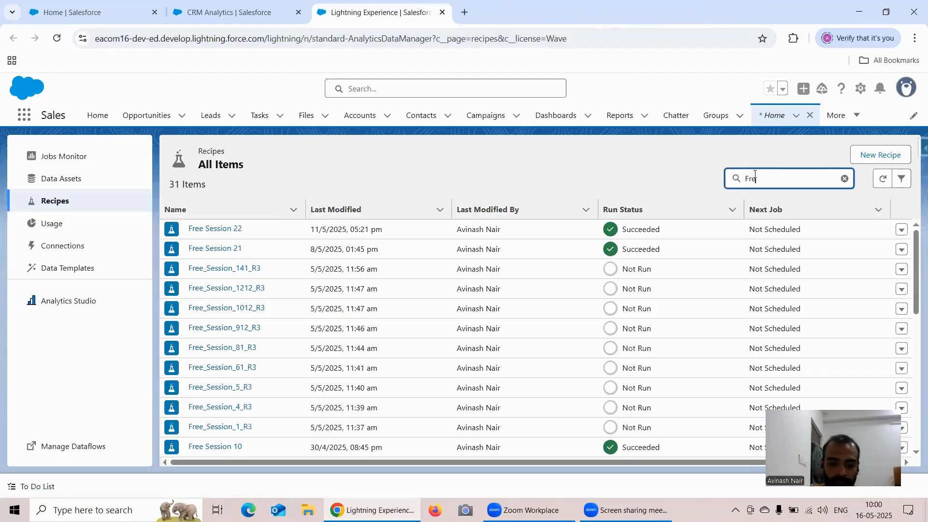
type("e Session 5")
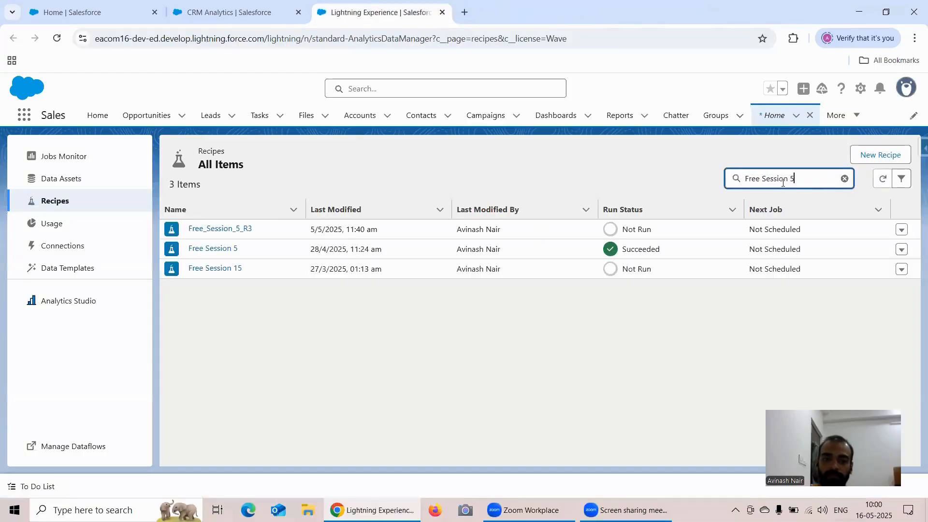
left_click(227, 248)
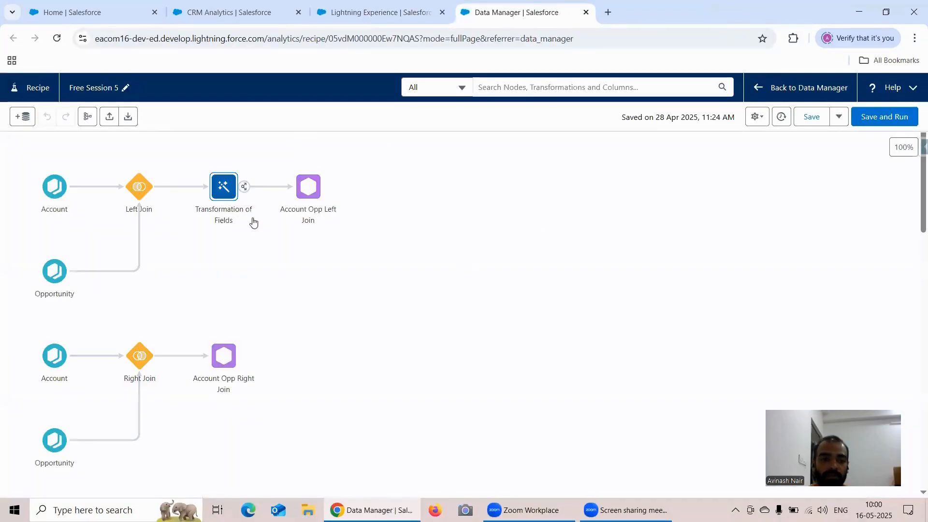
Step: Open the Account Opp Left Join output node and copy its dataset display label
left_click(311, 190)
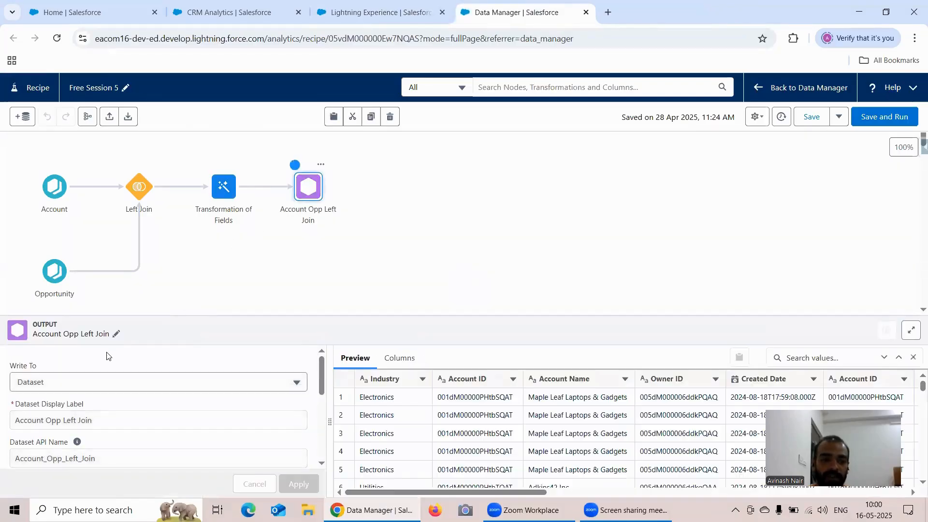
scroll(184, 379, "down", 5)
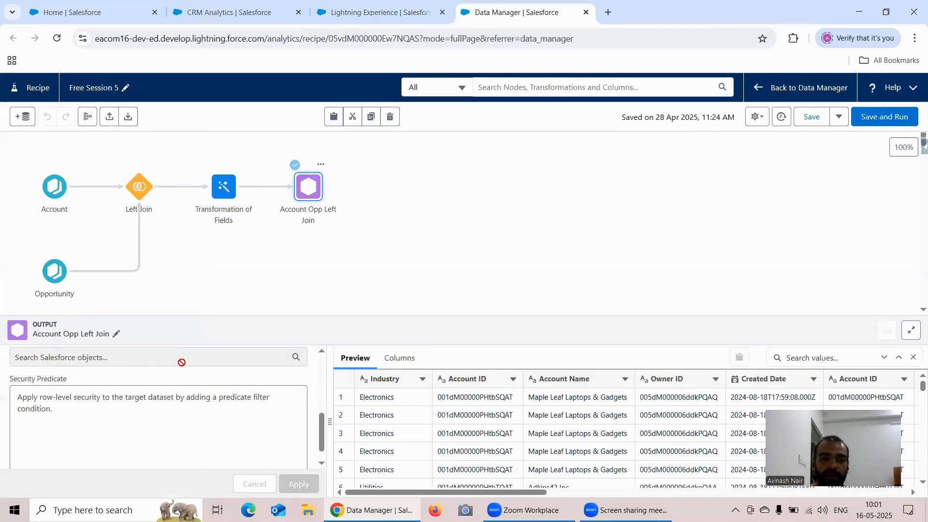
scroll(182, 358, "up", 5)
triple_click(72, 418)
key("ctrl+c")
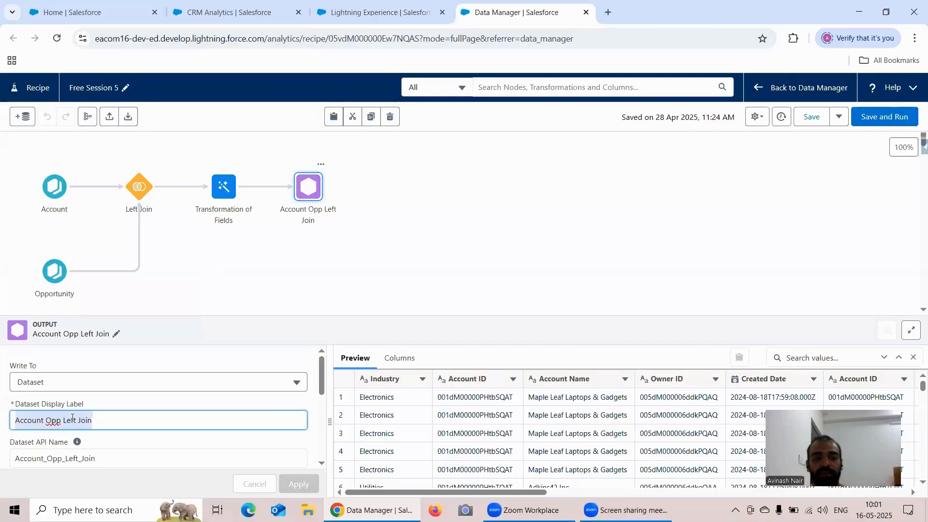
Step: Search Analytics Studio for "Account Opp Left Join" and open the dataset in a new lens
left_click(174, 14)
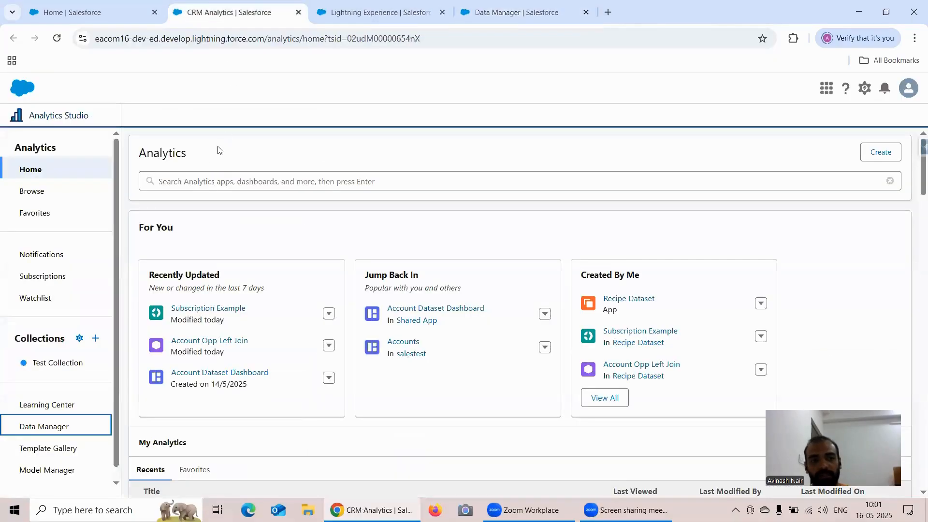
left_click(193, 177)
key("ctrl+v")
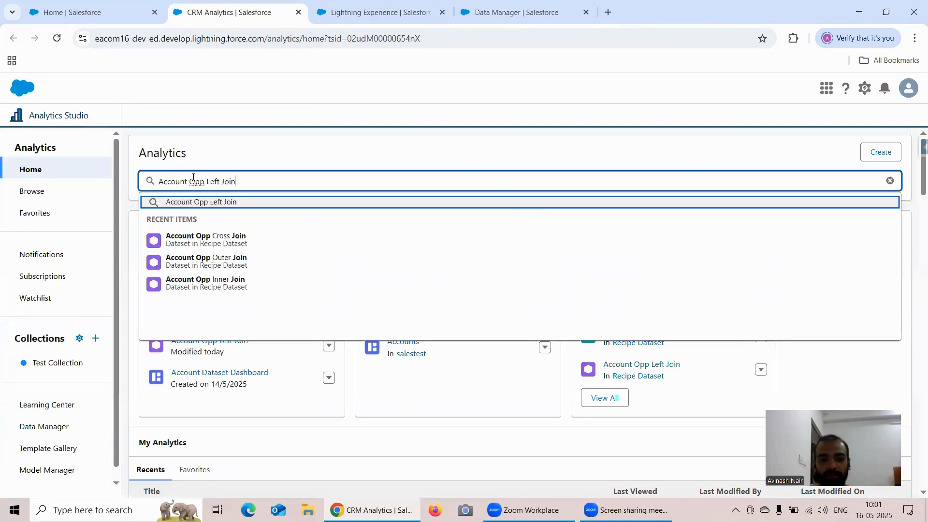
key("Return")
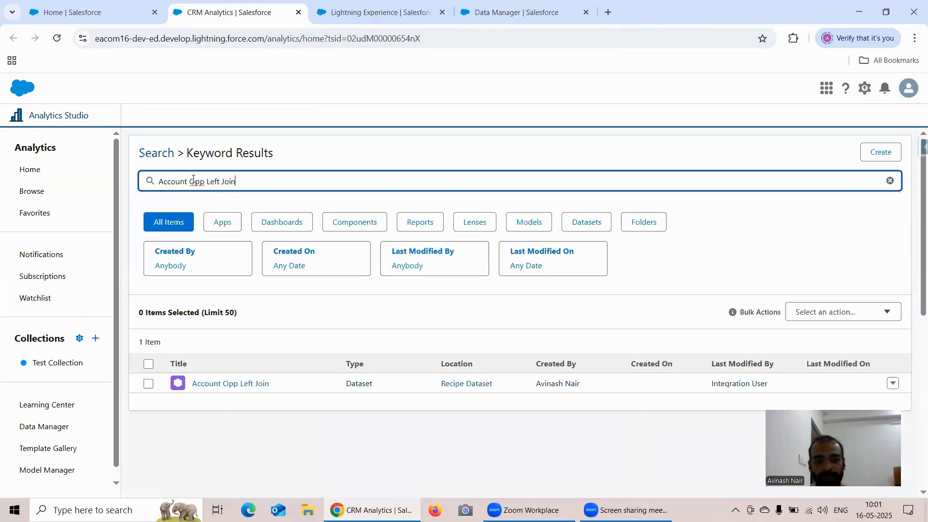
left_click(224, 385)
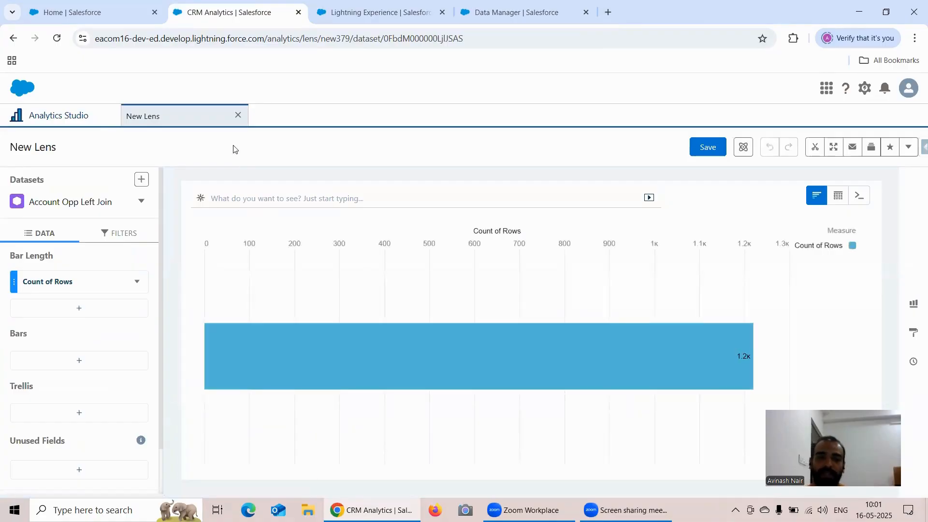
Step: Return to the Analytics Studio search results and open the Account Opp Left Join dataset for editing
left_click(46, 124)
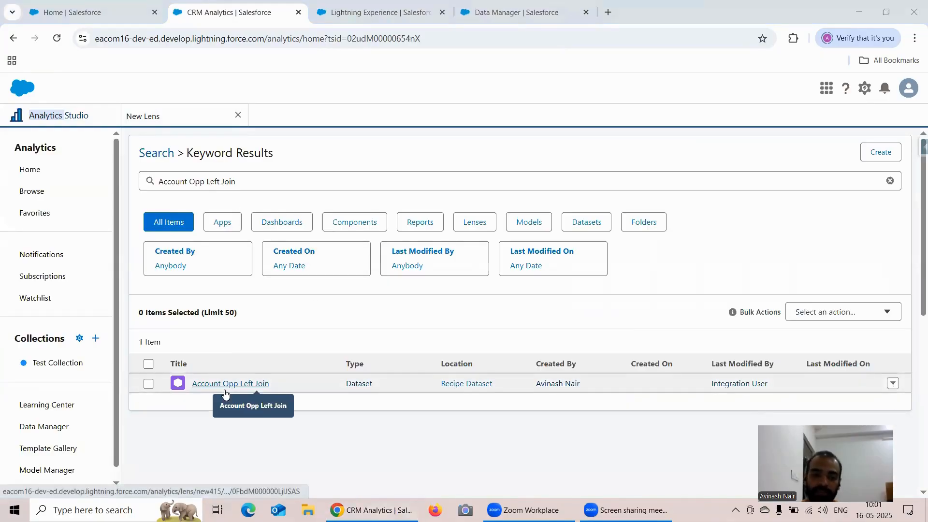
left_click(172, 123)
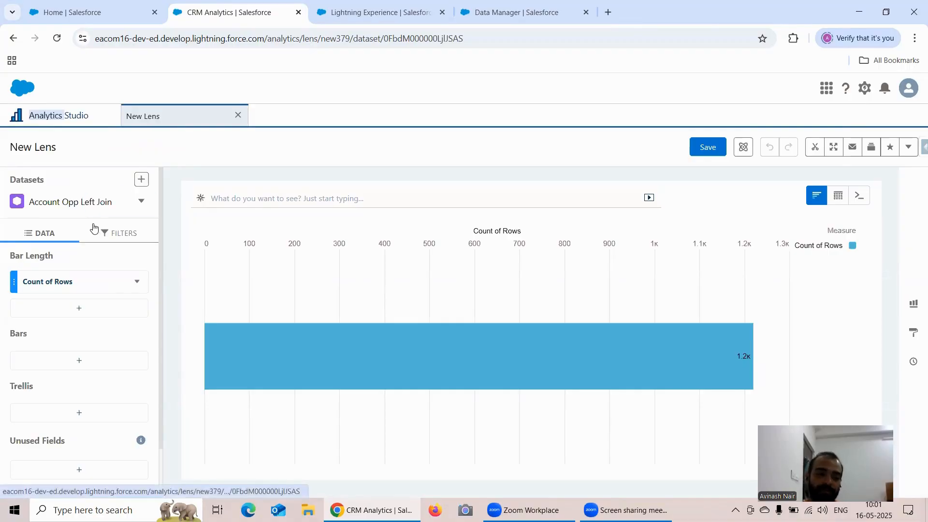
left_click(73, 116)
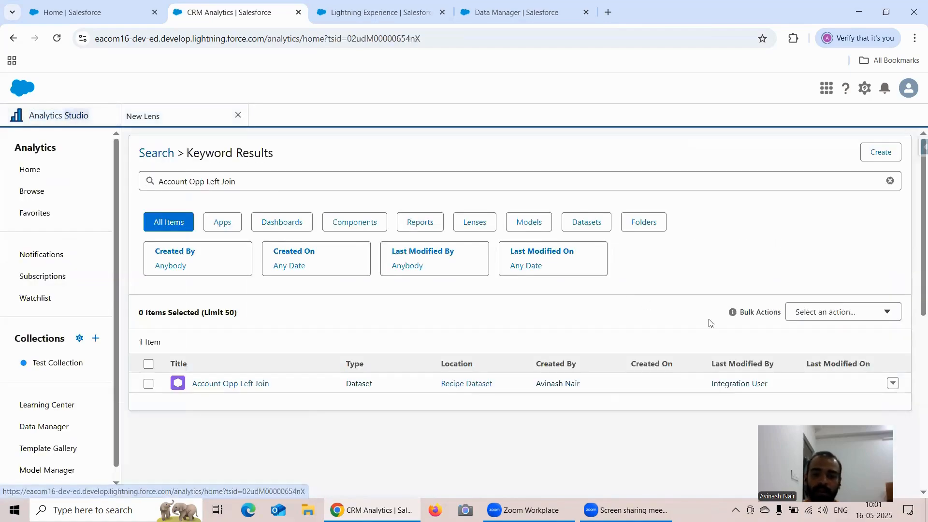
left_click(892, 384)
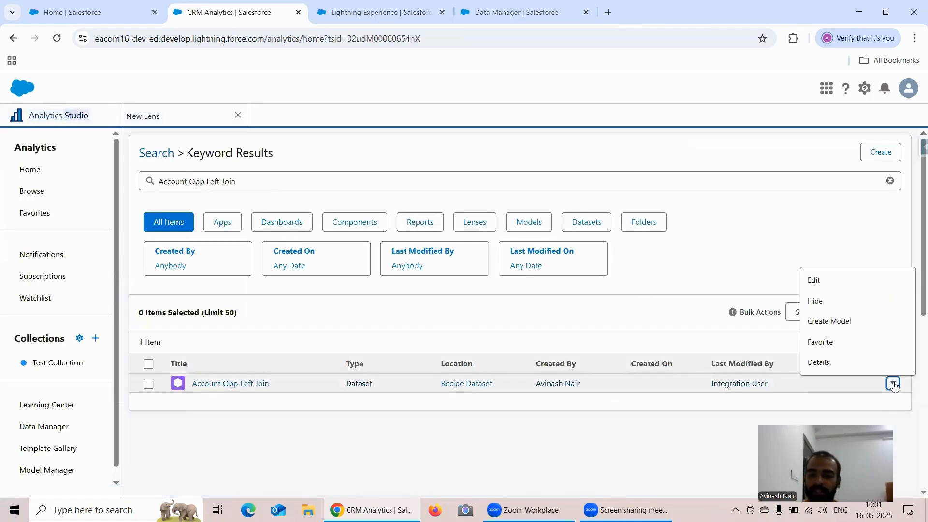
left_click(828, 282)
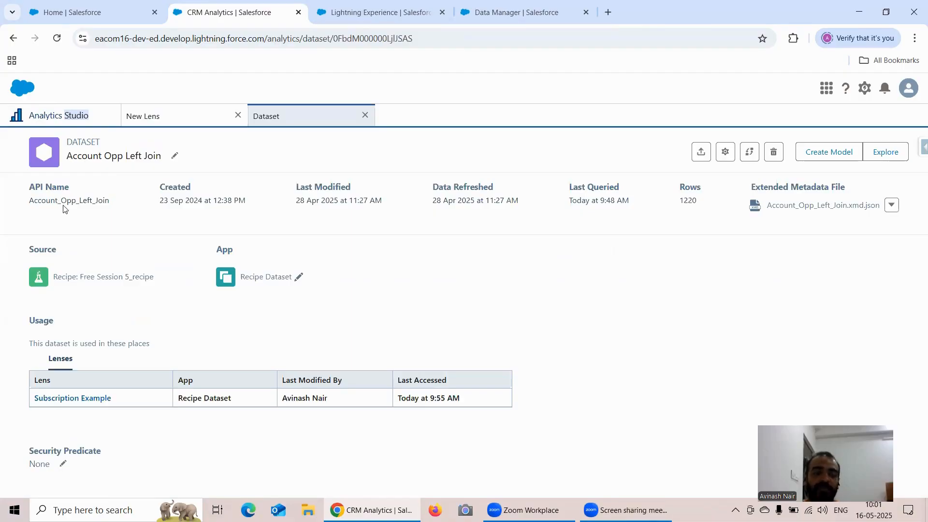
Step: Examine the dataset's name, last queried time and row count on its details page
left_click(175, 155)
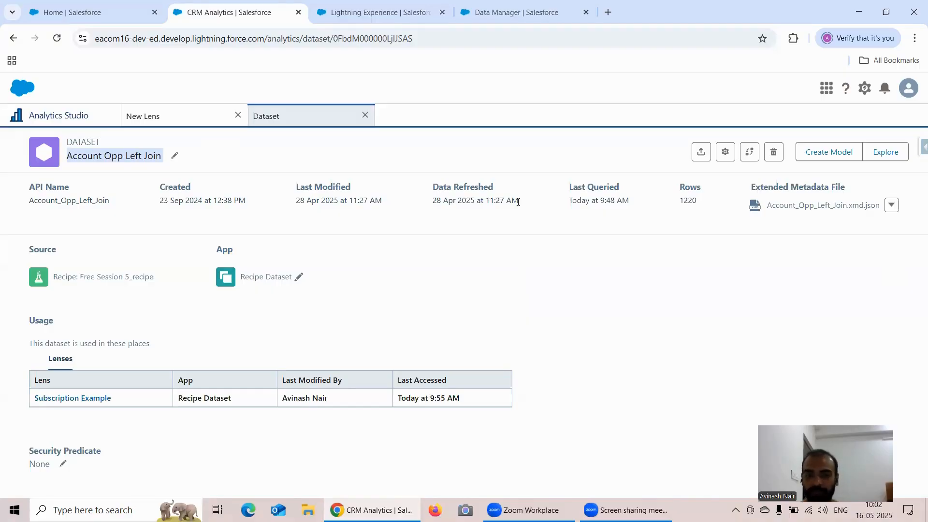
left_click_drag(578, 188, 600, 202)
left_click(600, 203)
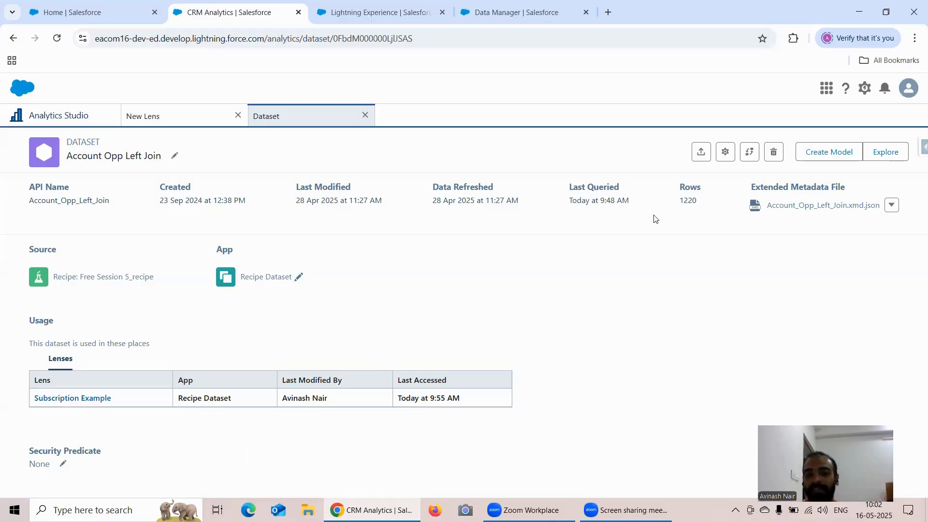
mouse_move(682, 202)
left_mouse_down()
mouse_move(696, 202)
mouse_move(674, 210)
left_mouse_up()
left_click(693, 213)
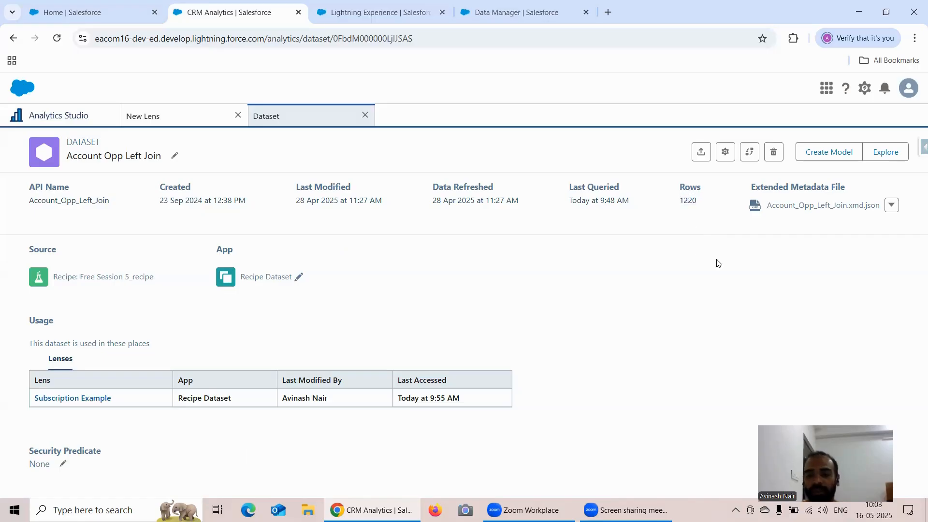
Step: View the actions available for the dataset's extended metadata file, leaving the file as it is
left_click(892, 205)
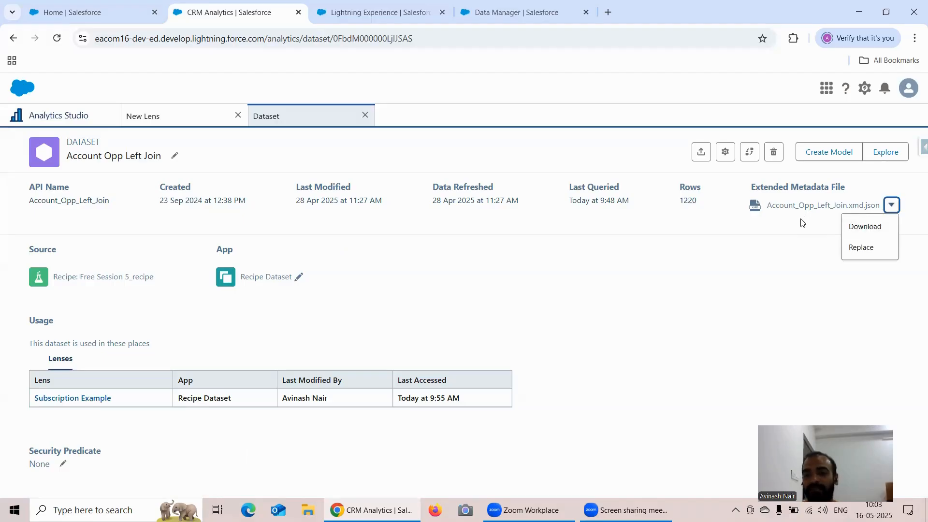
double_click(793, 229)
left_click(798, 235)
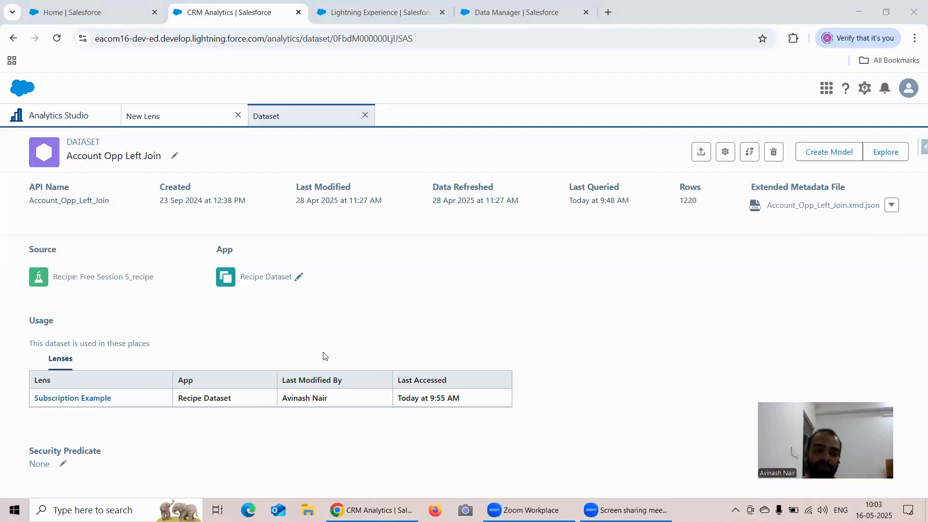
Step: View the apps the dataset could be assigned to and reload the dataset page to clear the app search
left_click(298, 278)
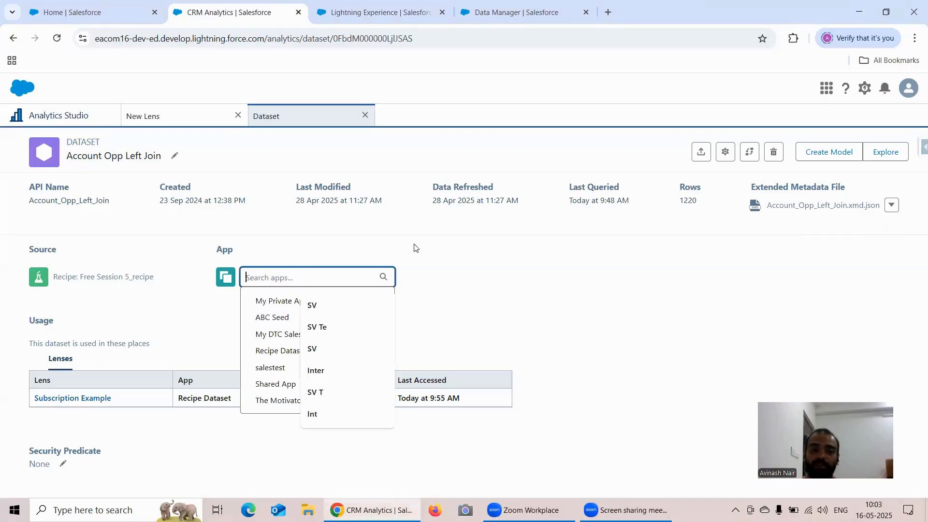
left_click(414, 248)
left_click(297, 275)
left_click(446, 309)
left_click(300, 278)
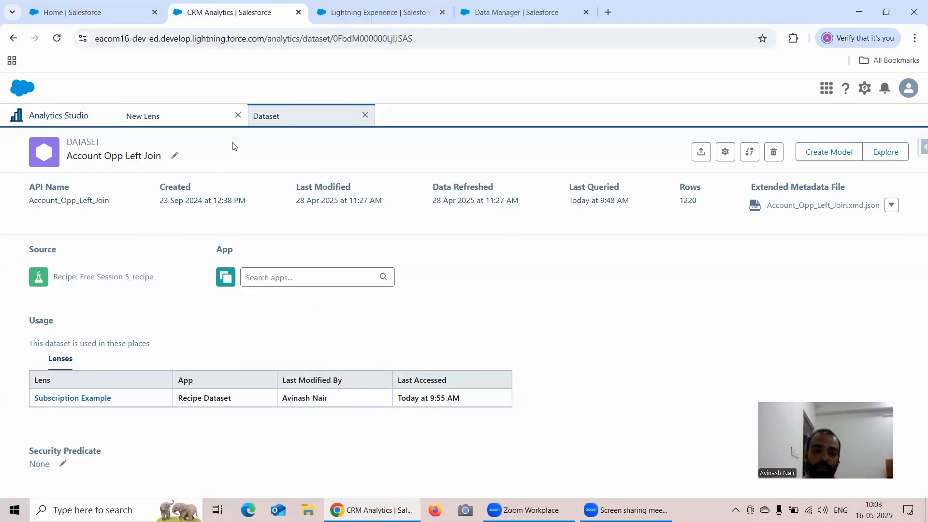
left_click(211, 120)
left_click(292, 118)
left_click(56, 38)
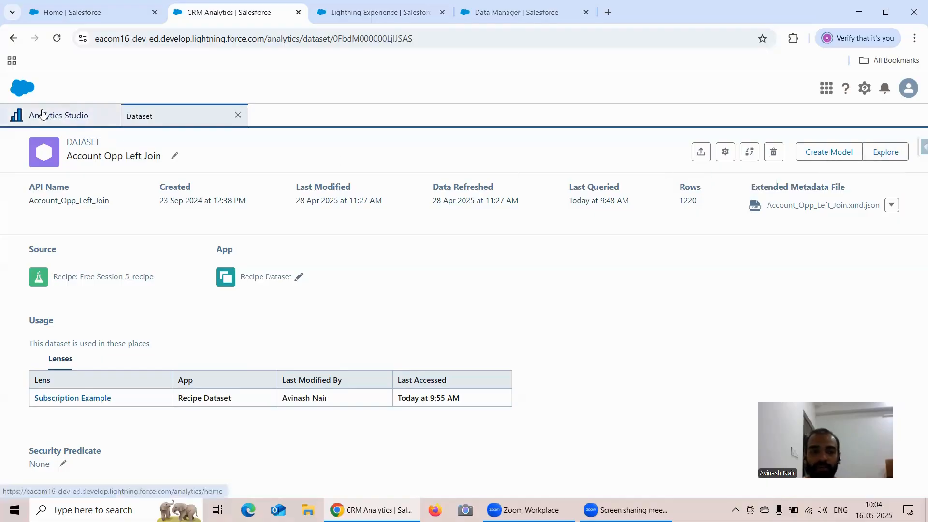
Step: Open Account Opp Left Join in a lens from the recently updated items on the Analytics Studio home, and close that lens
left_click(62, 117)
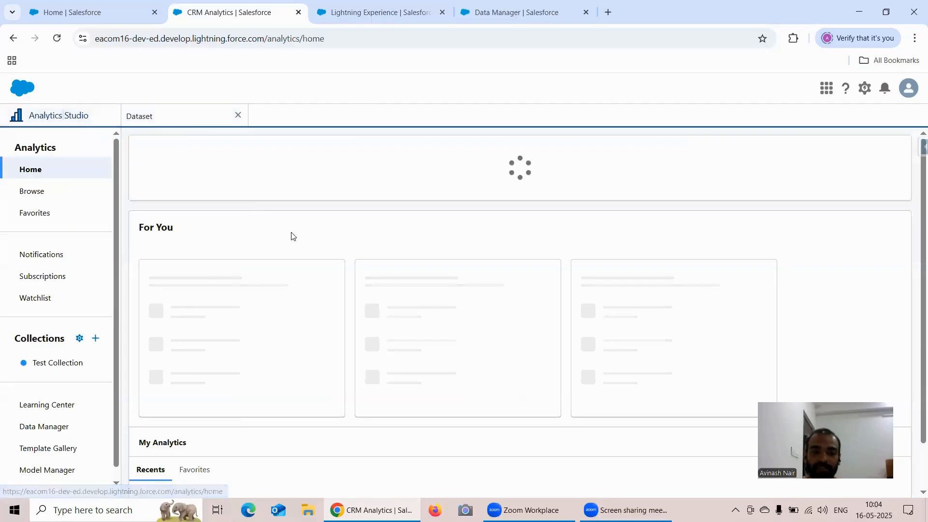
left_click(220, 313)
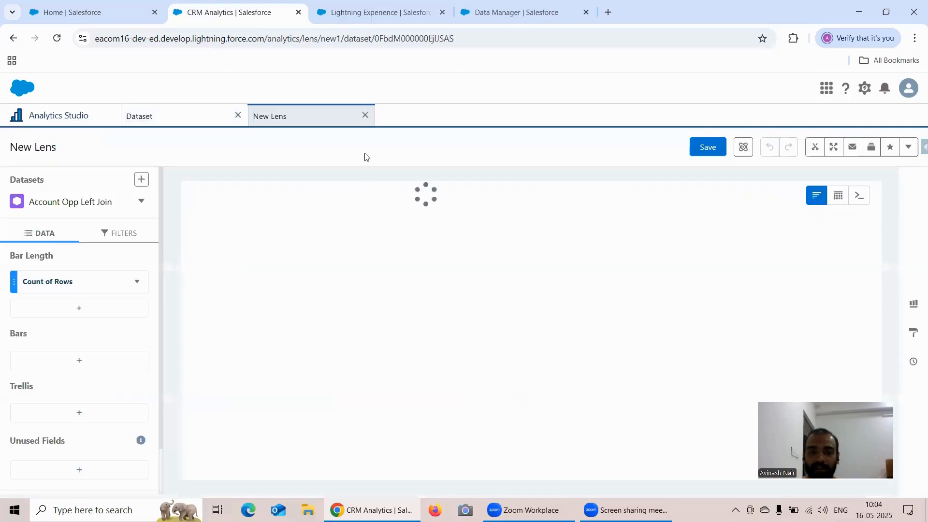
left_click(364, 115)
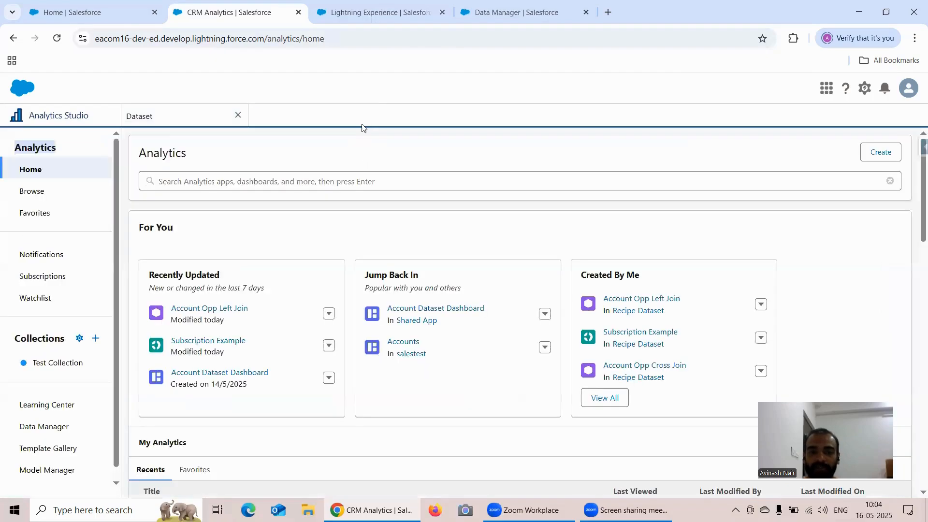
Step: Explore the Account Opp Left Join dataset in a new lens from its details page, checking the security predicate setting as well
left_click(159, 118)
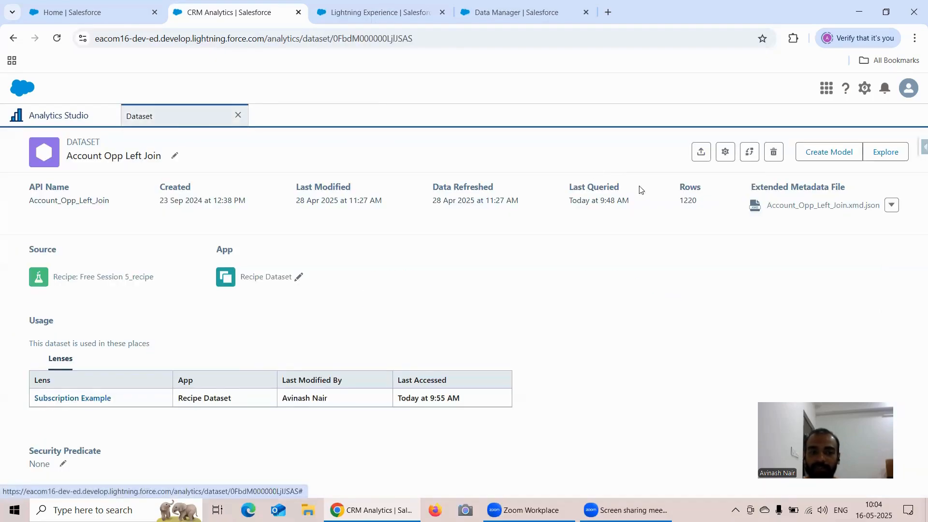
left_click(884, 154)
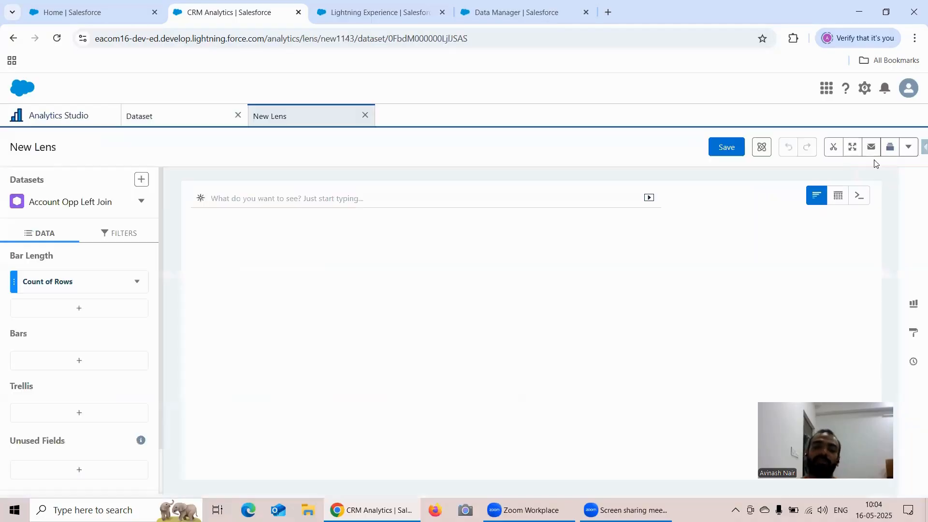
left_click(179, 117)
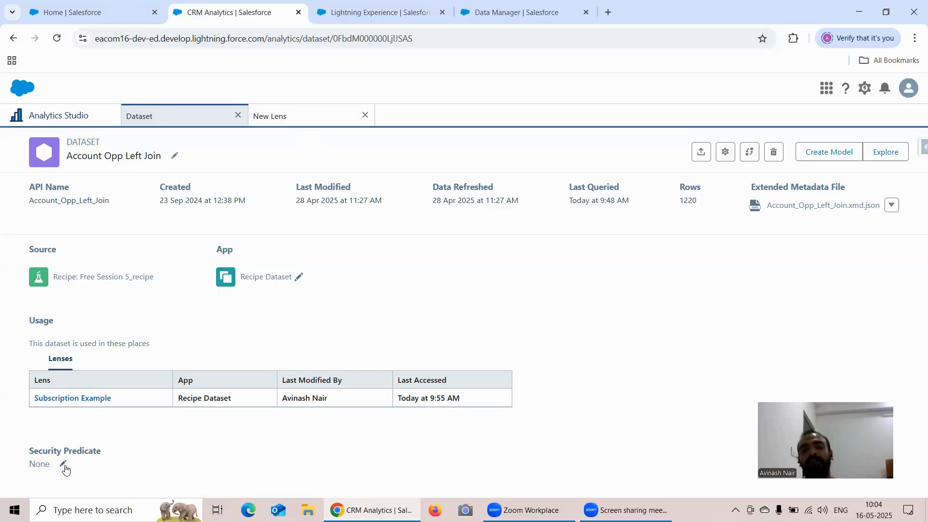
left_click(311, 117)
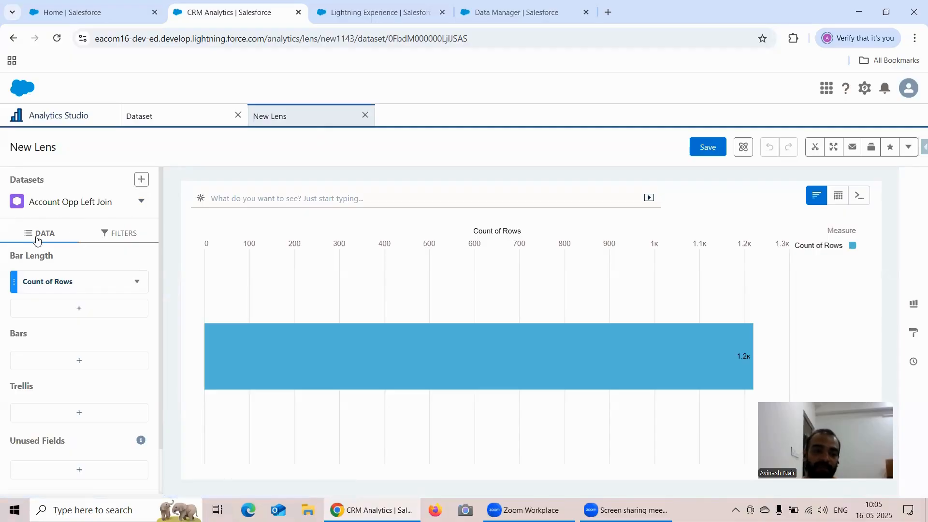
Step: Look over the new lens's filter settings and the available chart types
left_click(127, 237)
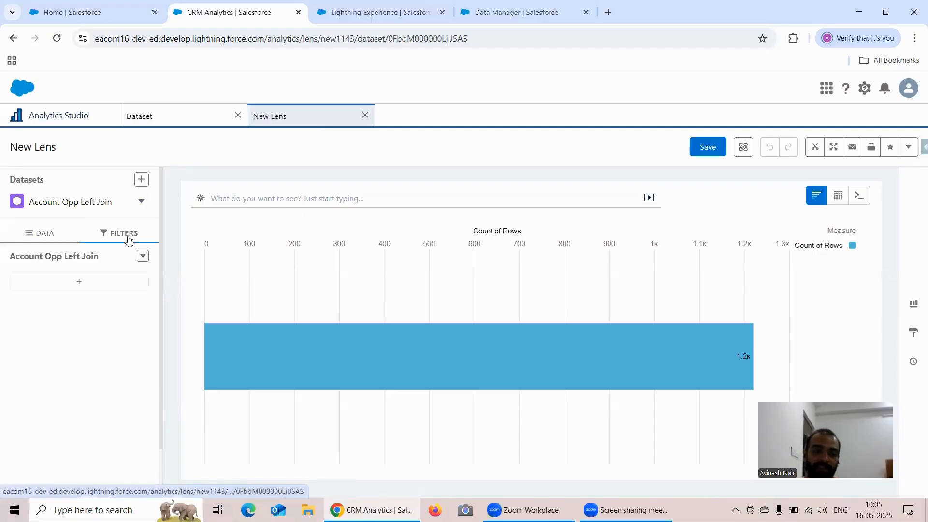
left_click(38, 230)
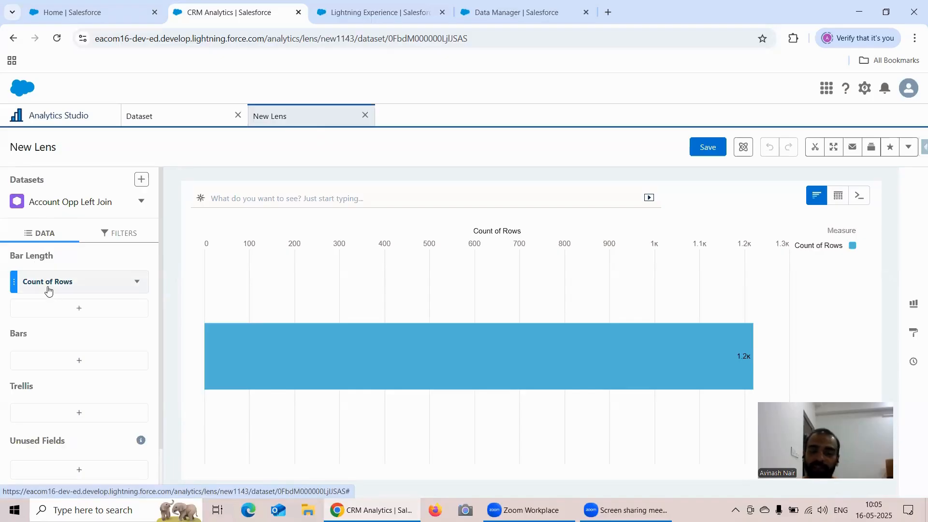
left_click(914, 305)
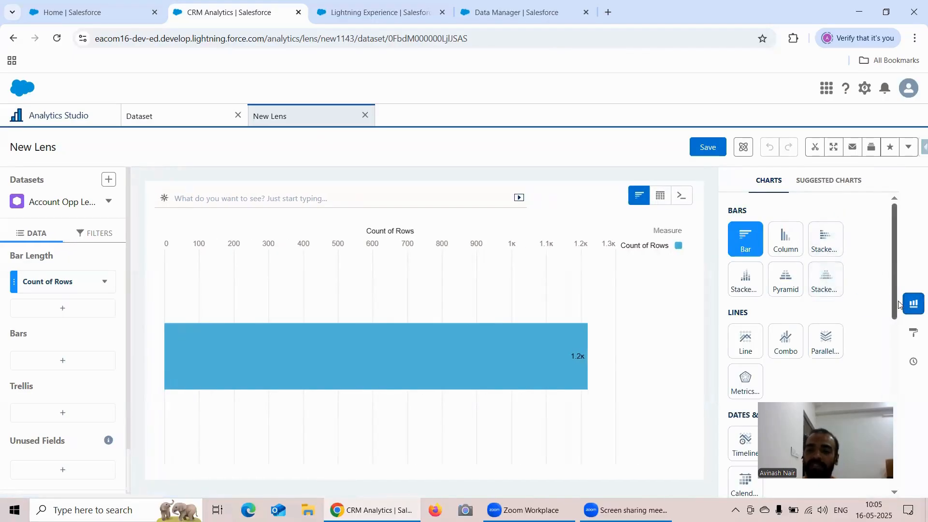
left_click(913, 304)
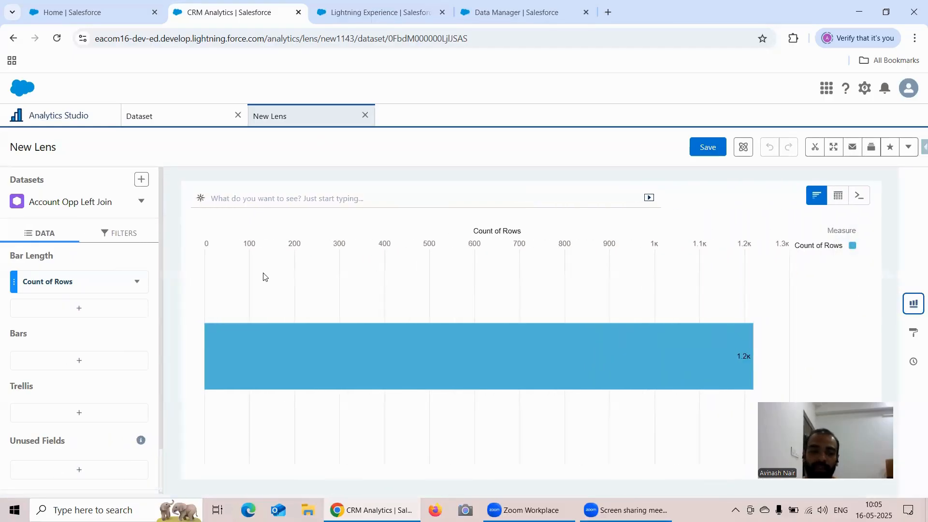
Step: Group the lens's bars by Industry
left_click(67, 365)
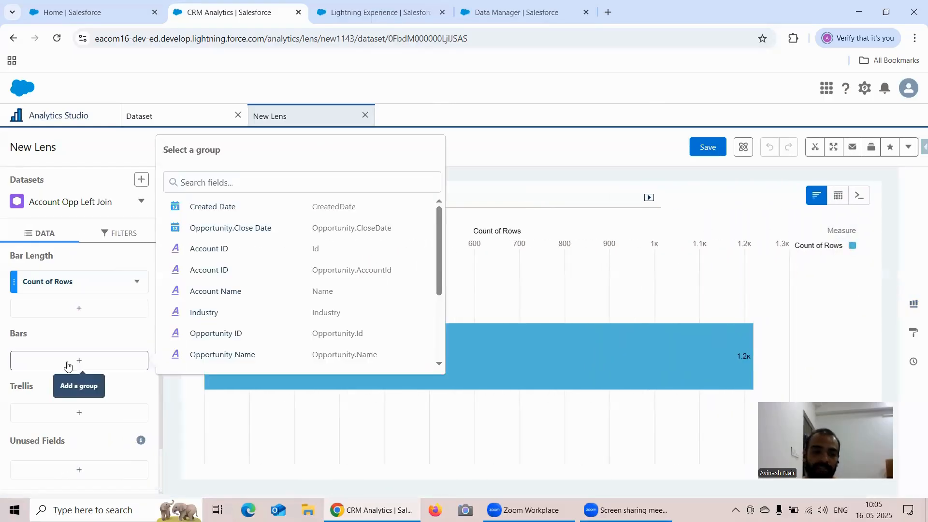
left_click(243, 312)
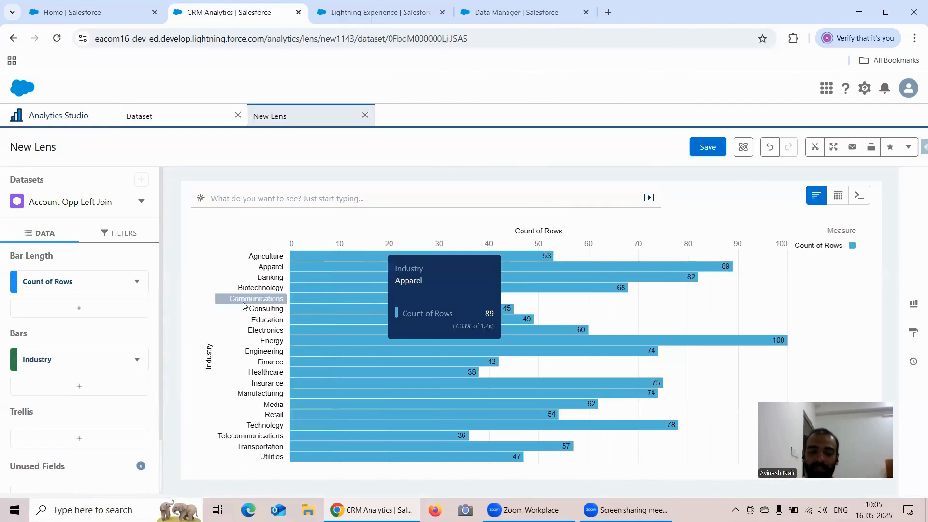
Step: Split the Industry bar chart into a trellis by Stage and look across the resulting charts
left_click(76, 438)
scroll(287, 338, "down", 5)
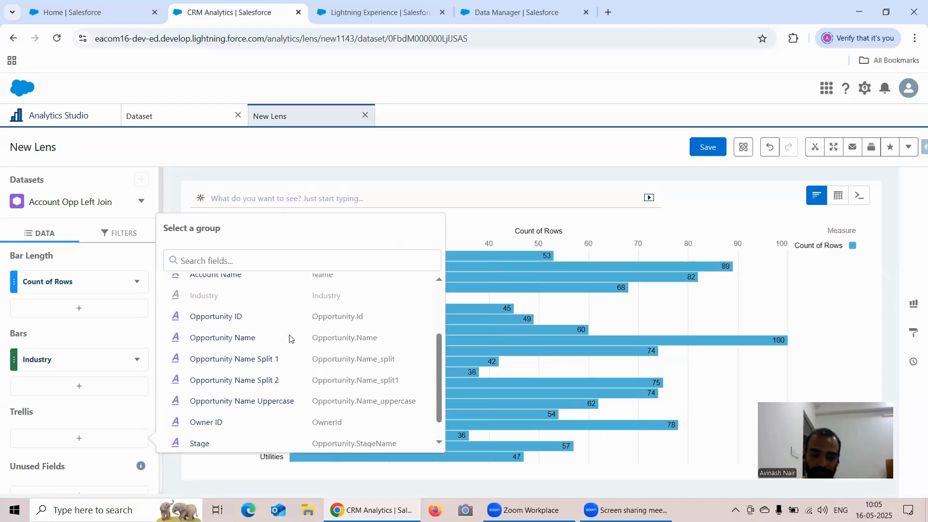
left_click(218, 419)
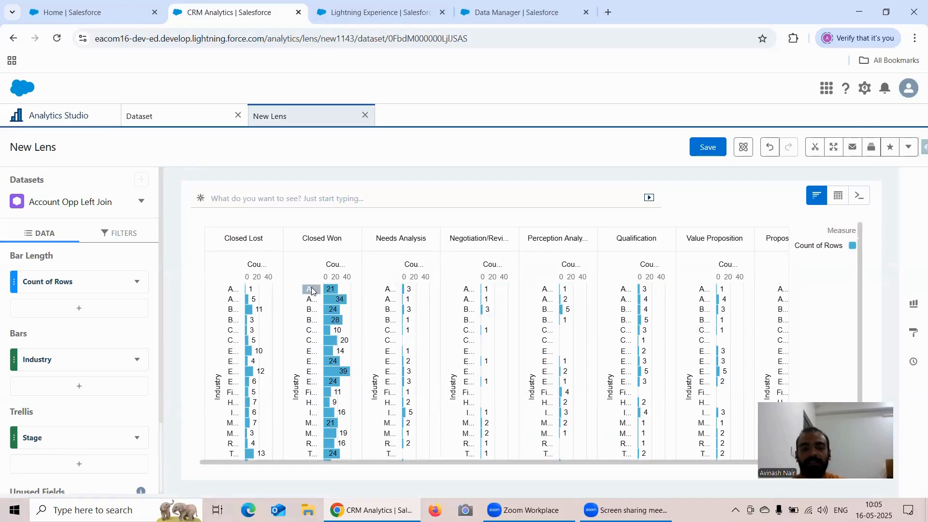
mouse_move(330, 292)
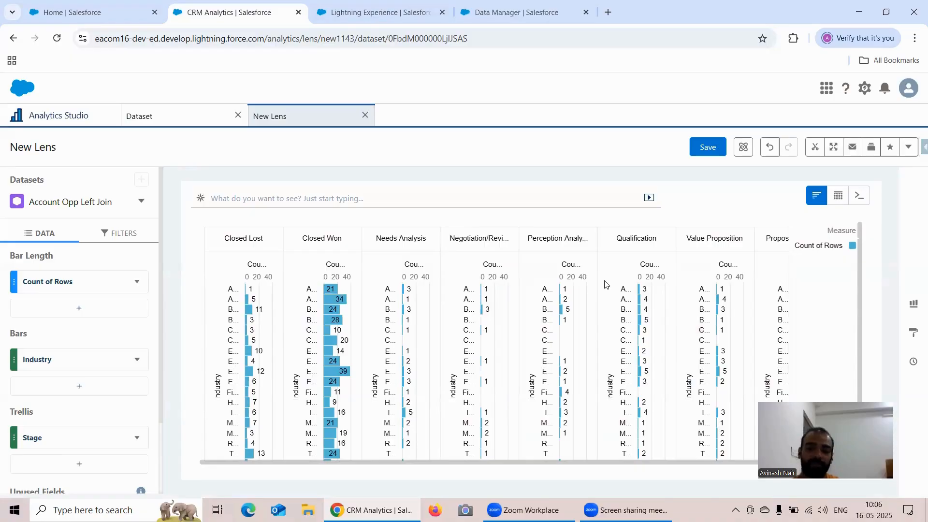
left_click_drag(530, 463, 441, 450)
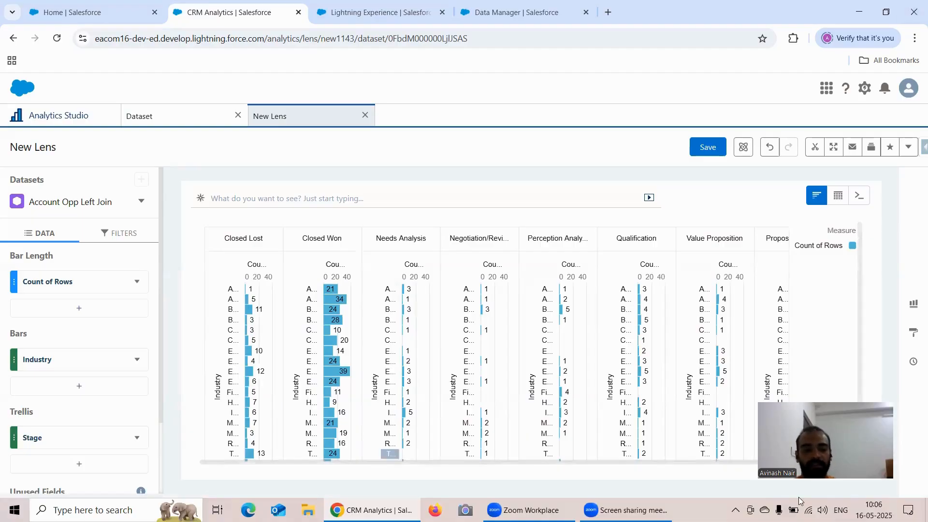
Step: Check the unused fields information and remove the Stage field from the trellis
scroll(151, 396, "down", 2)
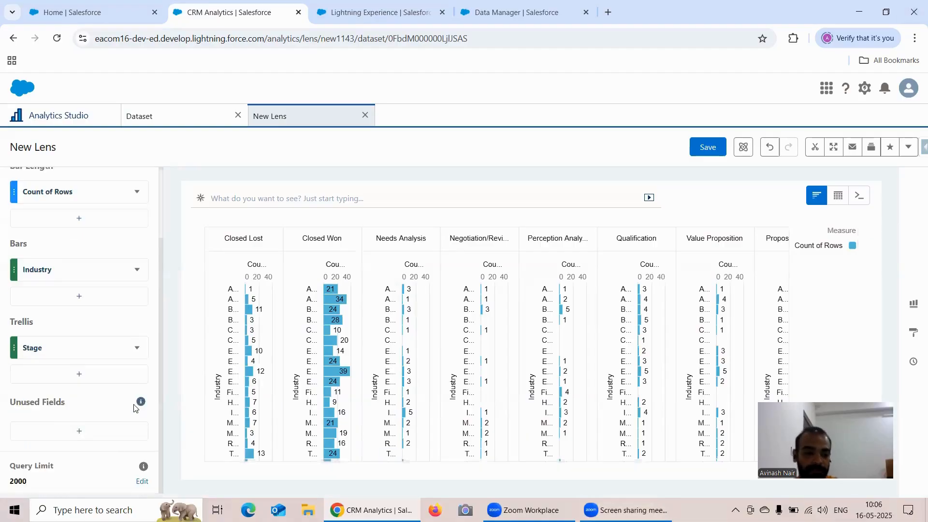
mouse_move(139, 404)
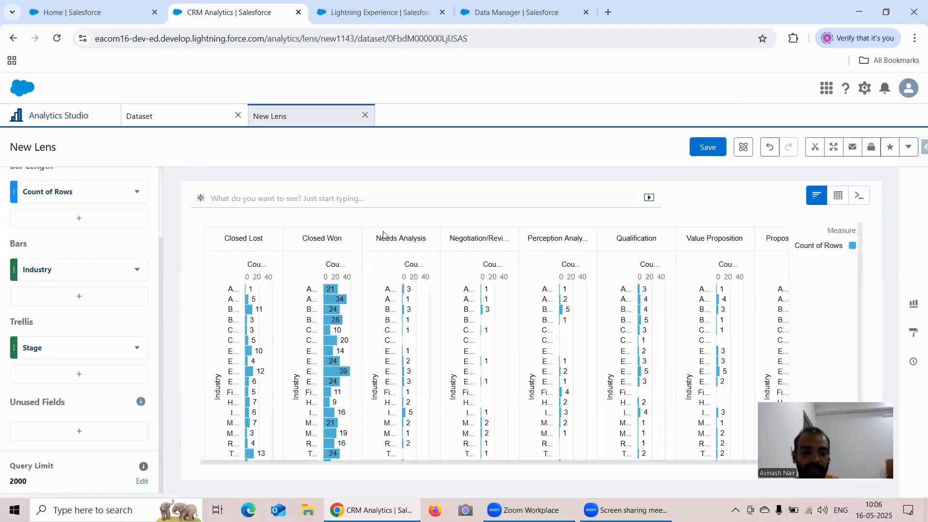
left_click(136, 348)
left_click(144, 318)
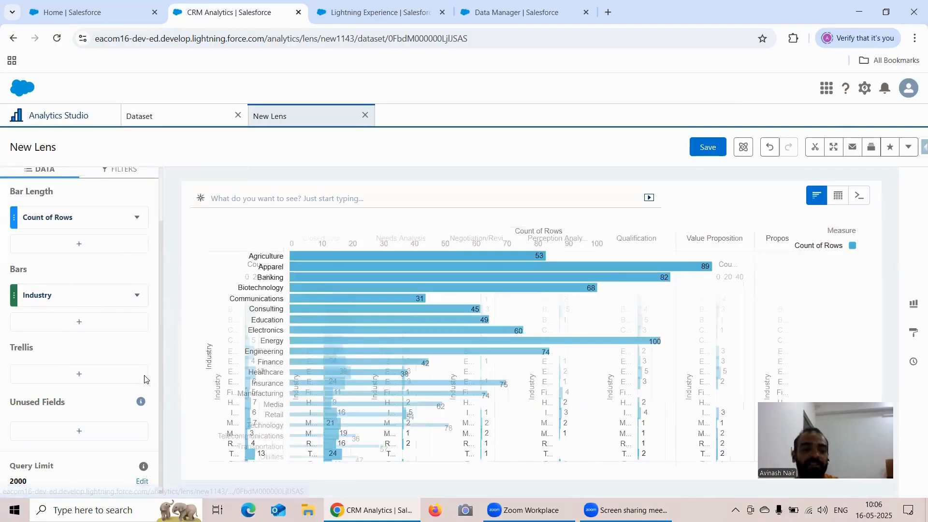
mouse_move(141, 473)
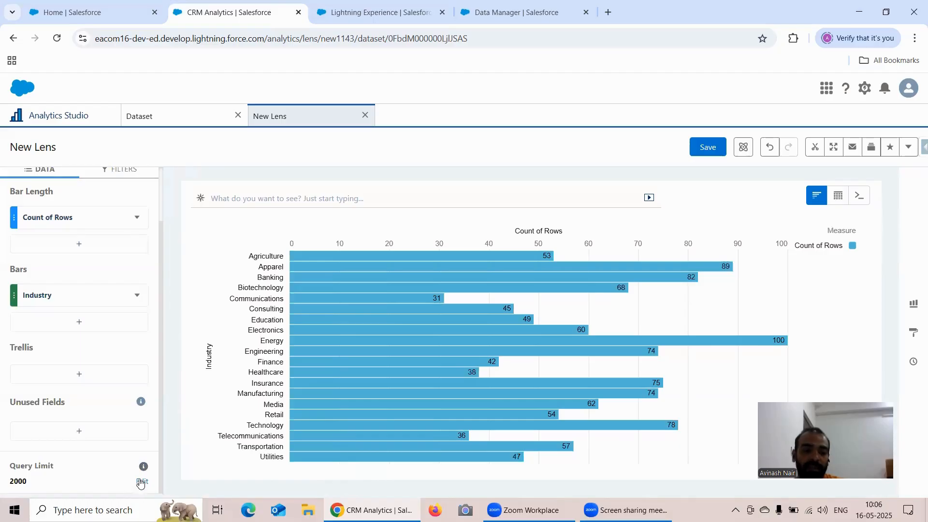
Step: Filter the lens to records whose Stage equals Needs Analysis
scroll(89, 417, "up", 2)
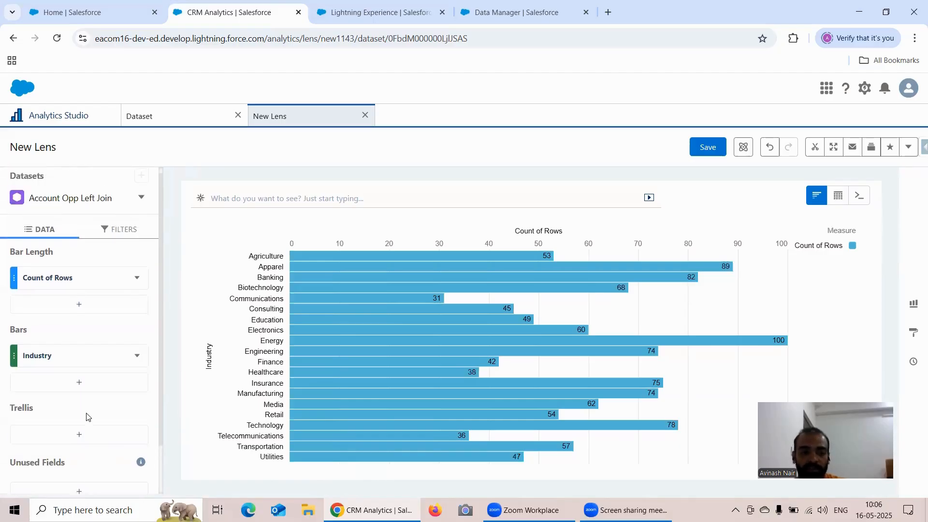
left_click(114, 233)
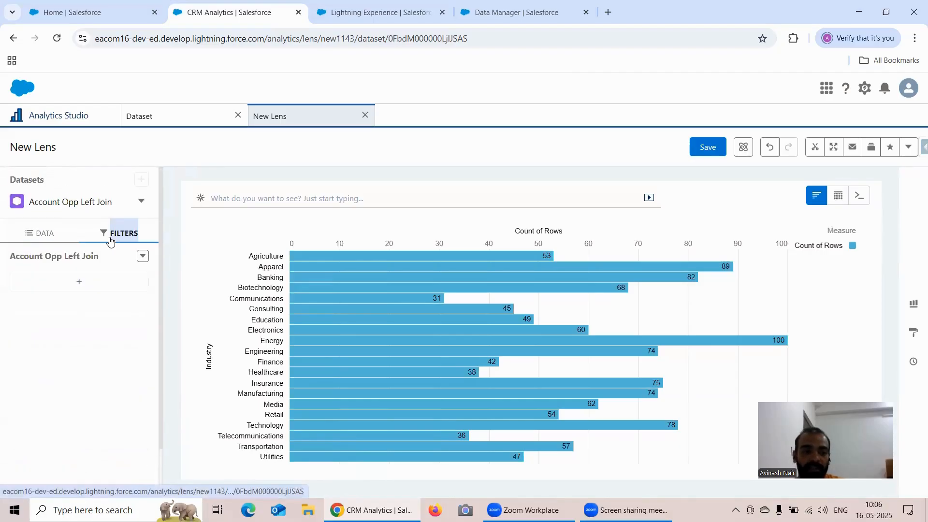
left_click(99, 282)
scroll(266, 387, "down", 4)
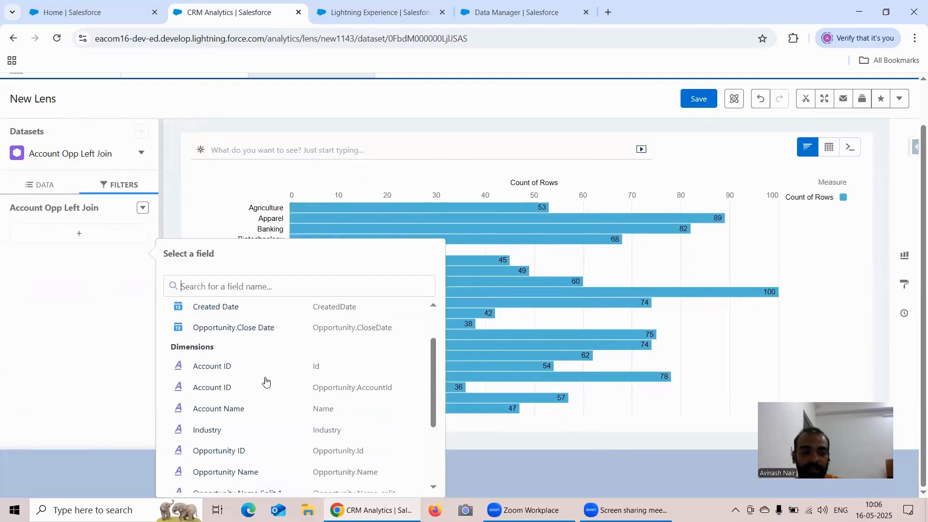
left_click(222, 467)
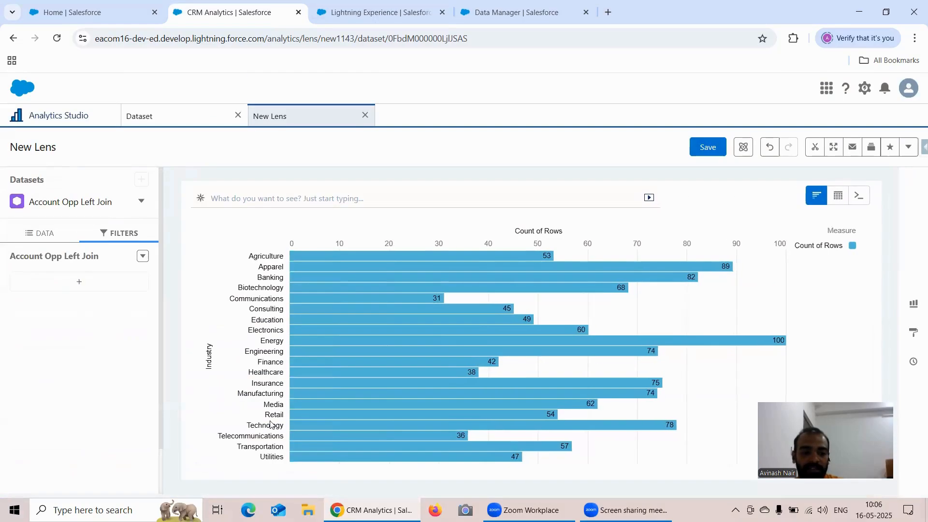
left_click(95, 279)
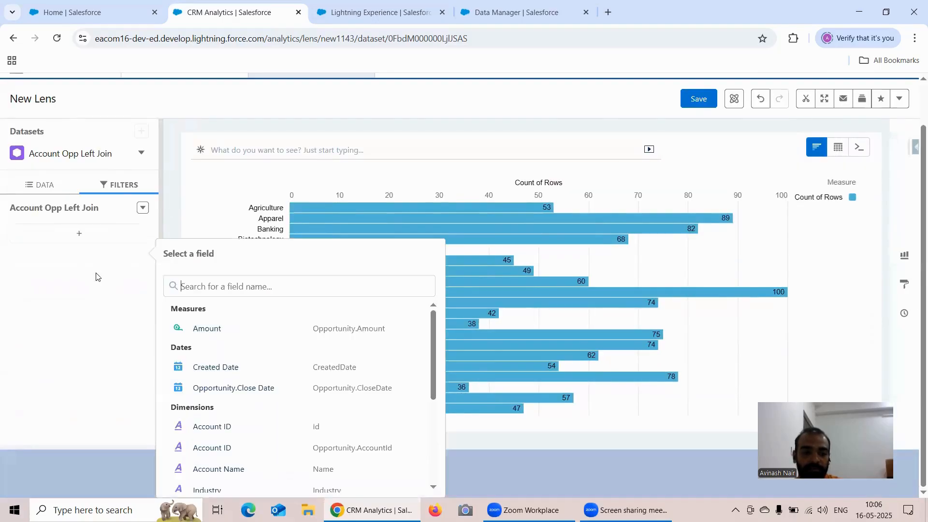
scroll(236, 382, "down", 4)
left_click(217, 463)
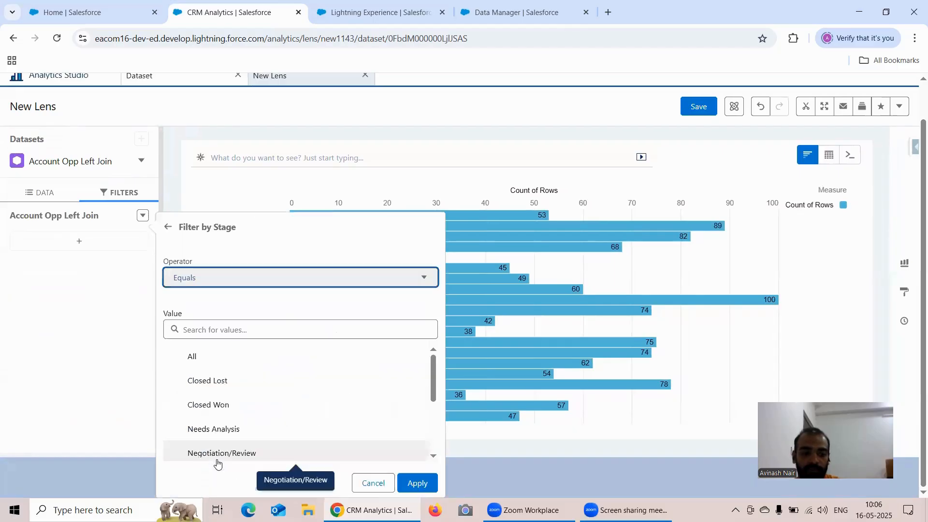
left_click(227, 428)
left_click(419, 484)
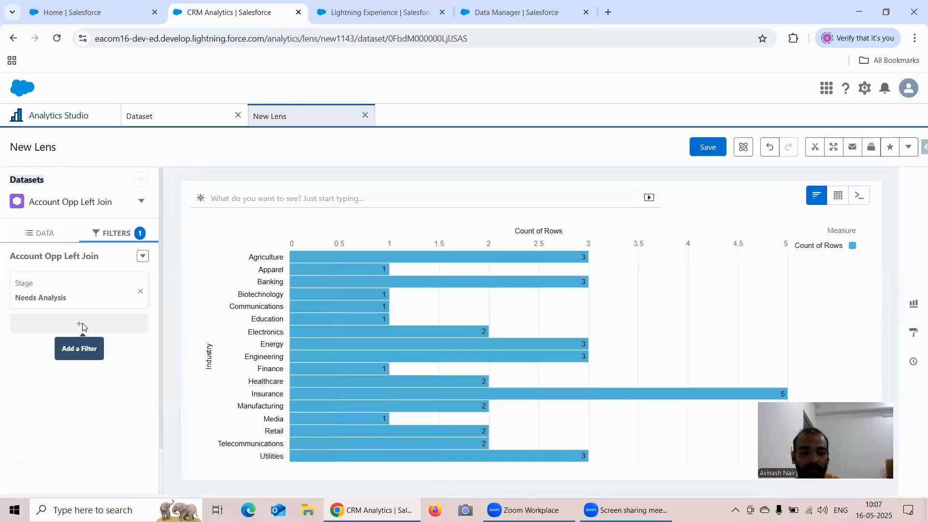
Step: Add a filter to the lens that keeps only records whose Amount is not null
left_click(82, 327)
scroll(242, 366, "down", 2)
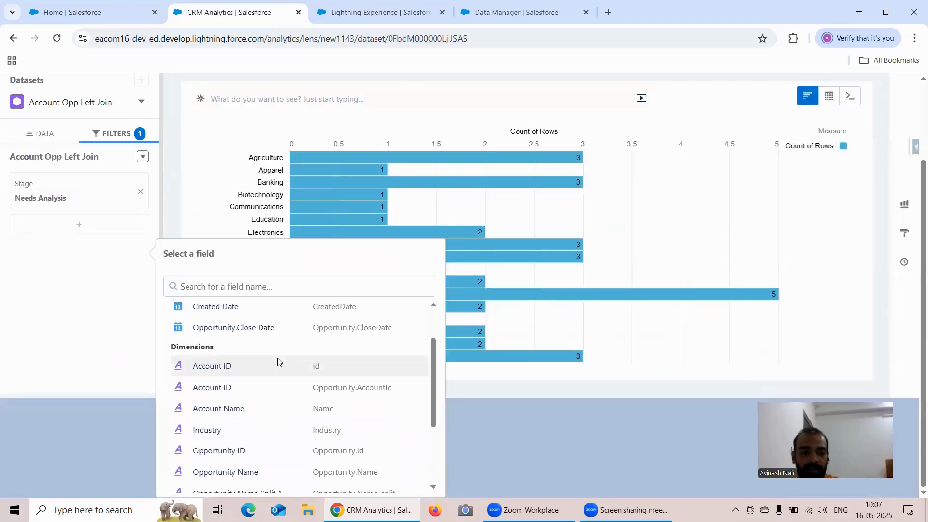
scroll(346, 356, "down", 2)
scroll(333, 357, "up", 3)
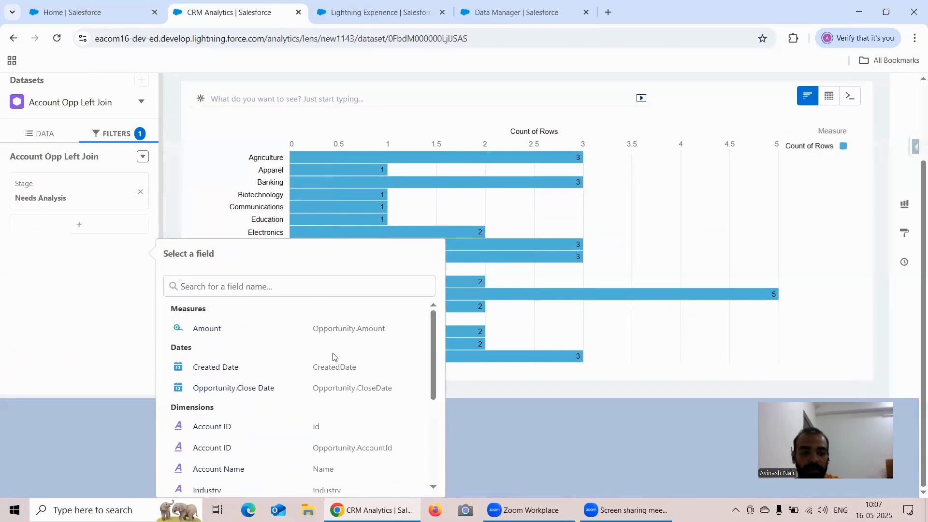
left_click(227, 332)
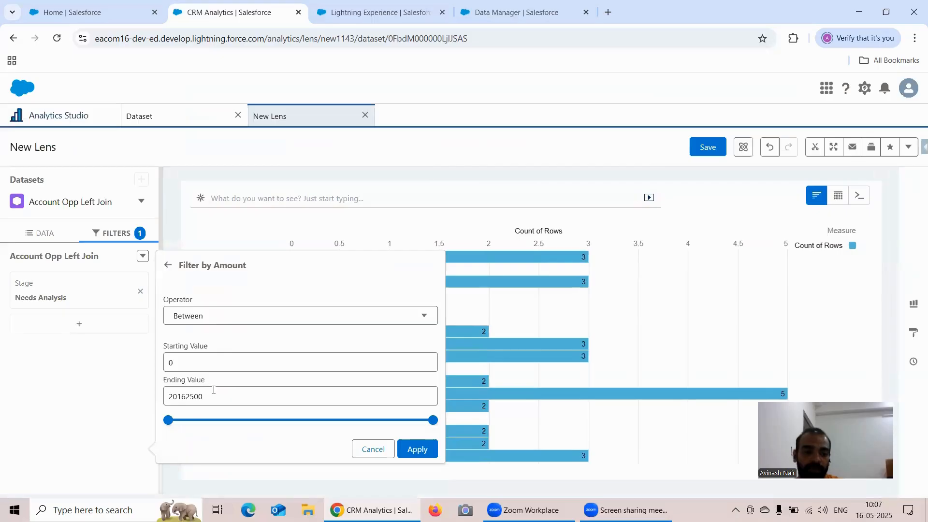
left_click(209, 320)
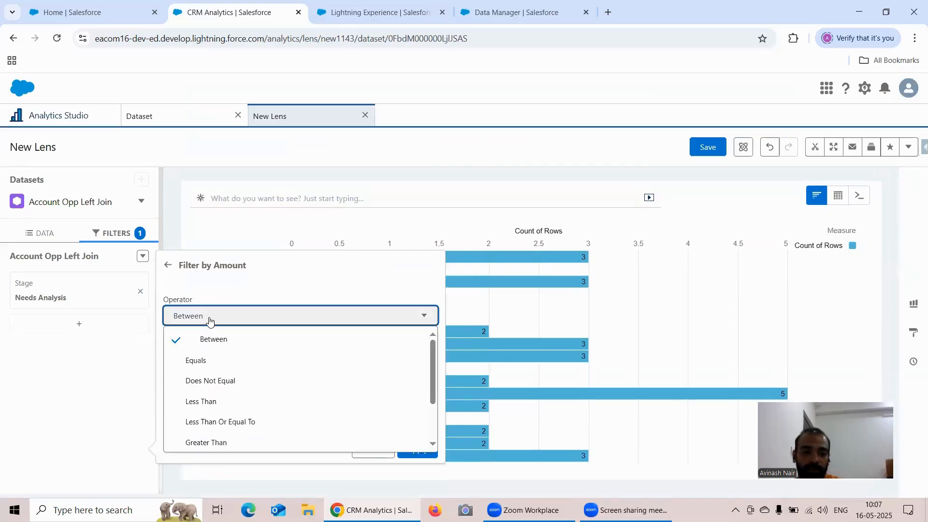
scroll(223, 420, "down", 2)
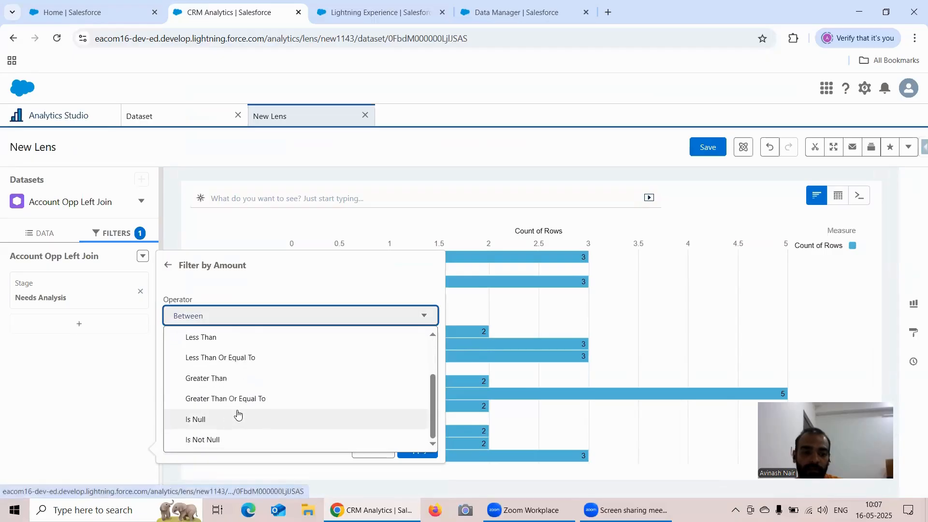
left_click(226, 439)
left_click(416, 355)
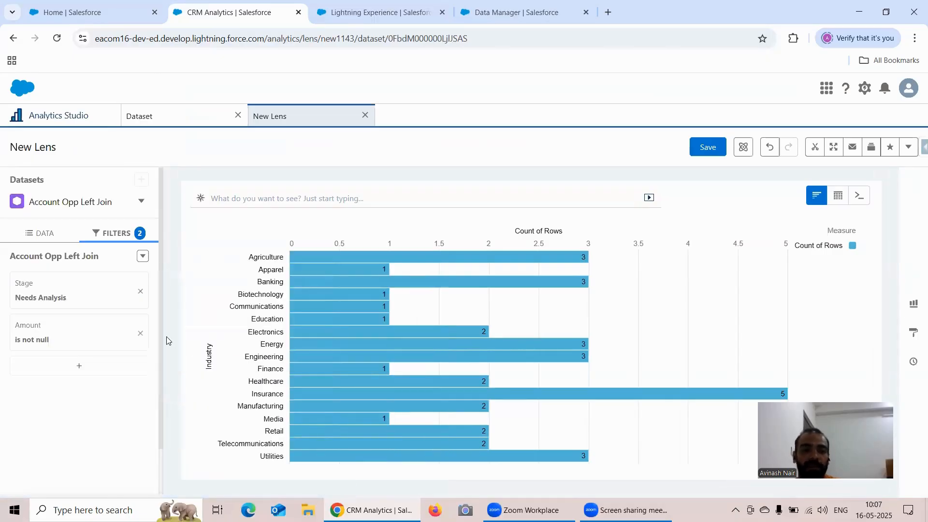
Step: Show the fields panel for the Account Opp Left Join dataset and examine its dimensions, dates and measures
left_click(49, 235)
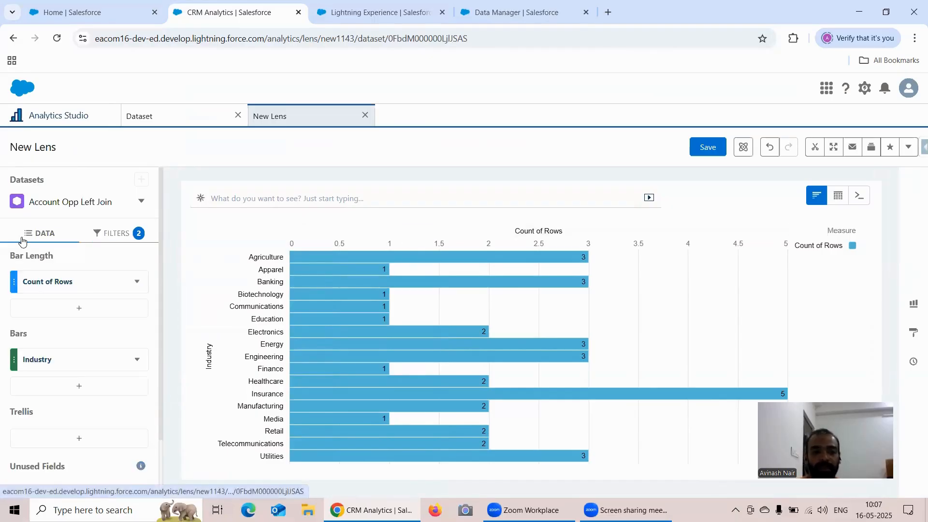
left_click(141, 207)
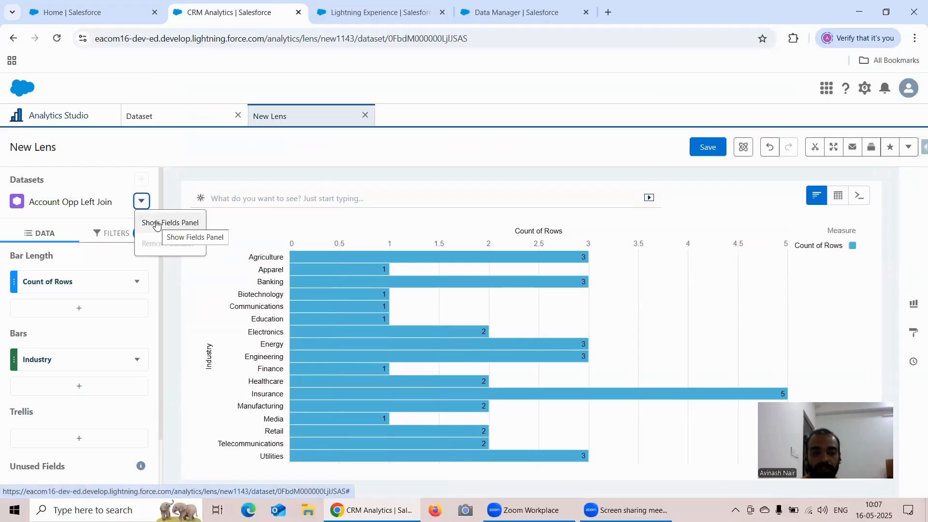
left_click(156, 223)
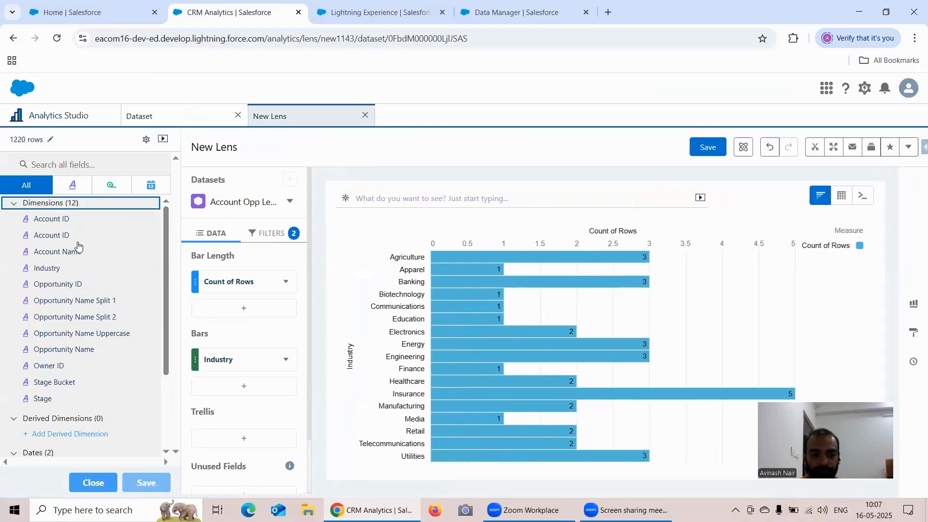
scroll(77, 259, "down", 2)
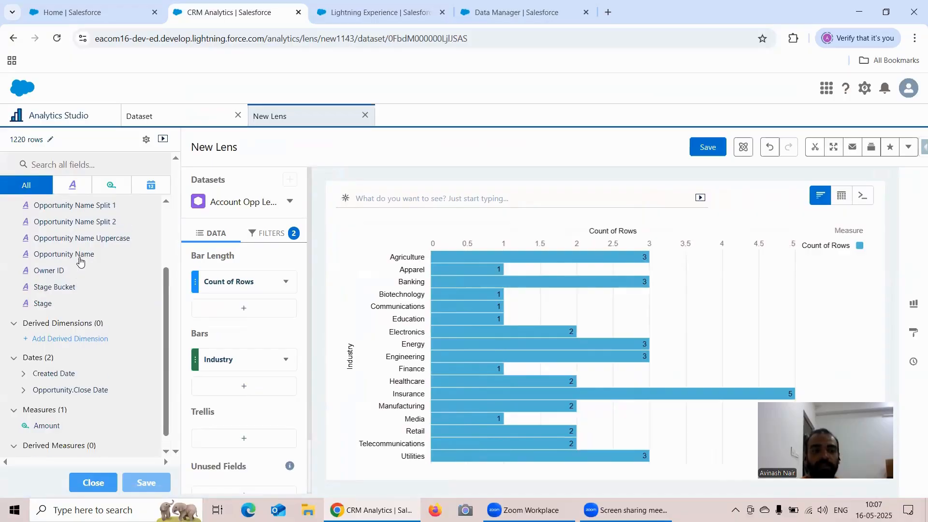
scroll(79, 261, "up", 2)
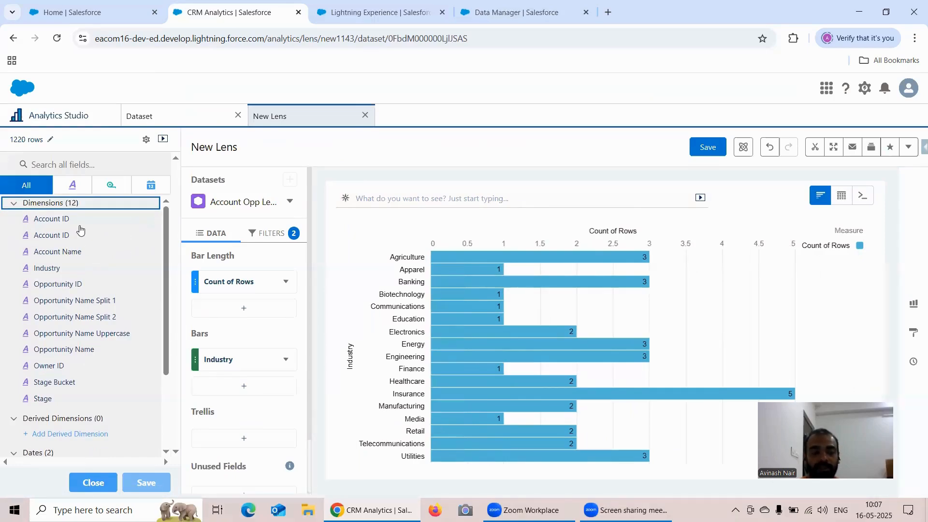
scroll(105, 286, "down", 2)
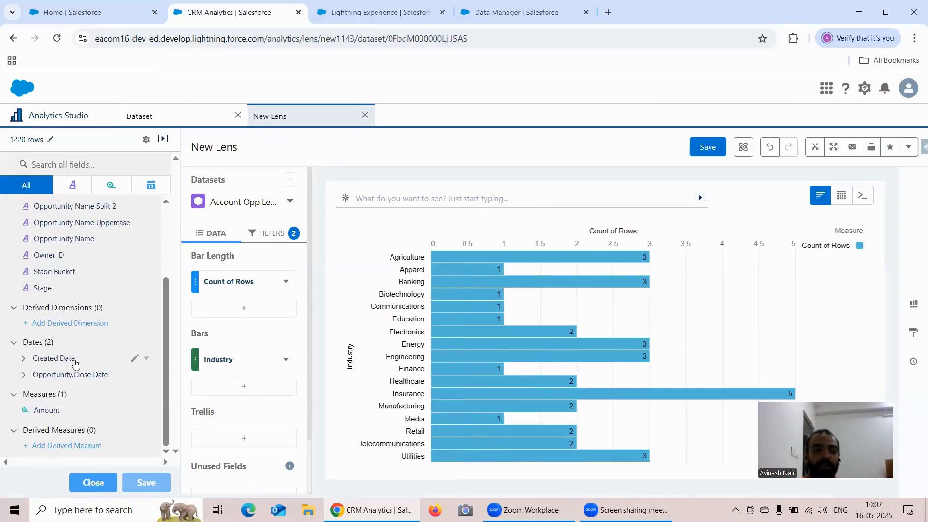
scroll(45, 334, "up", 2)
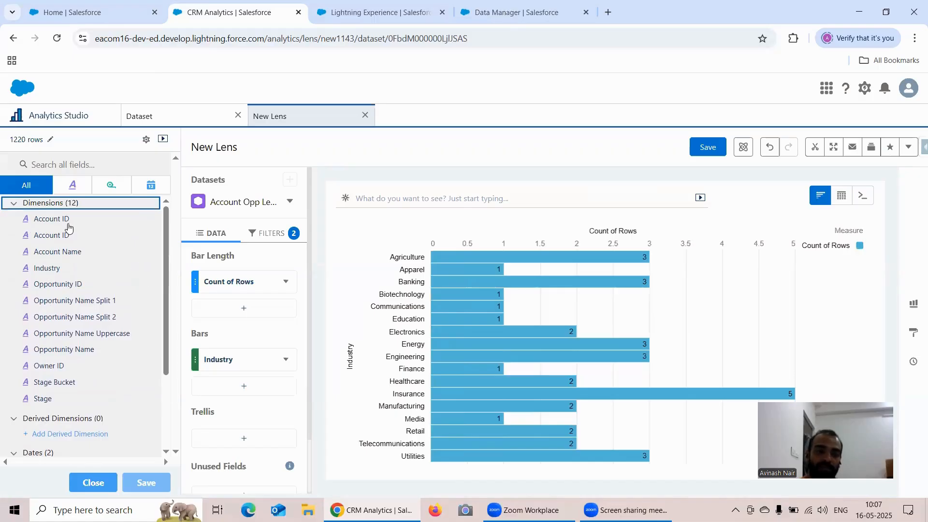
scroll(75, 241, "down", 3)
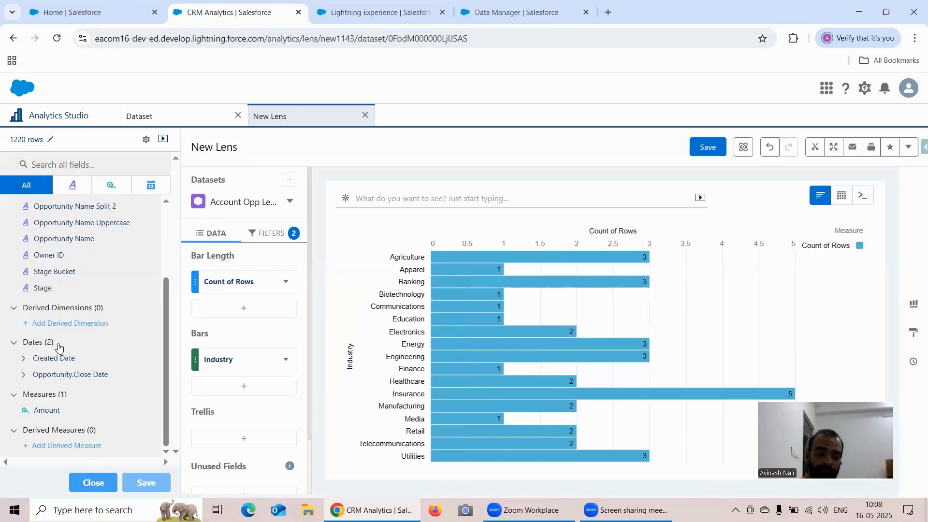
scroll(97, 314, "up", 3)
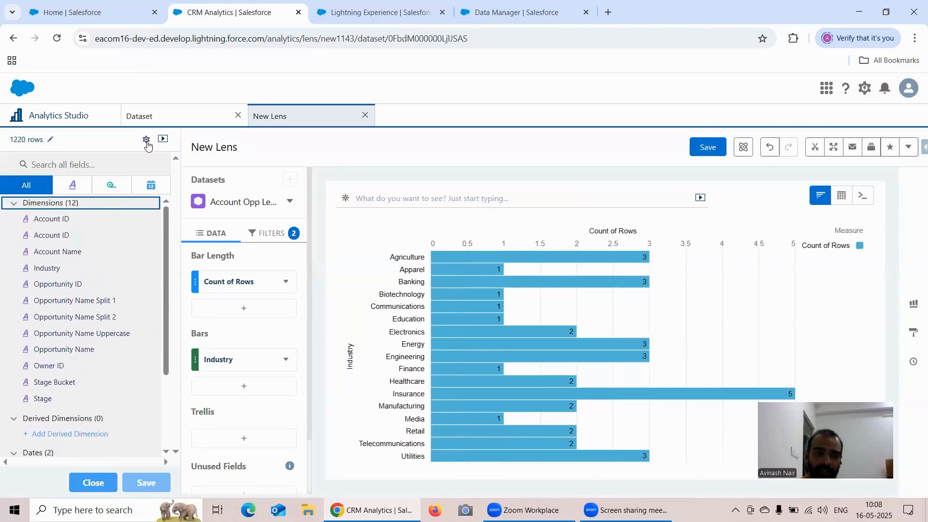
Step: Check the fields panel's settings and the options available for the first Account ID dimension
left_click(146, 140)
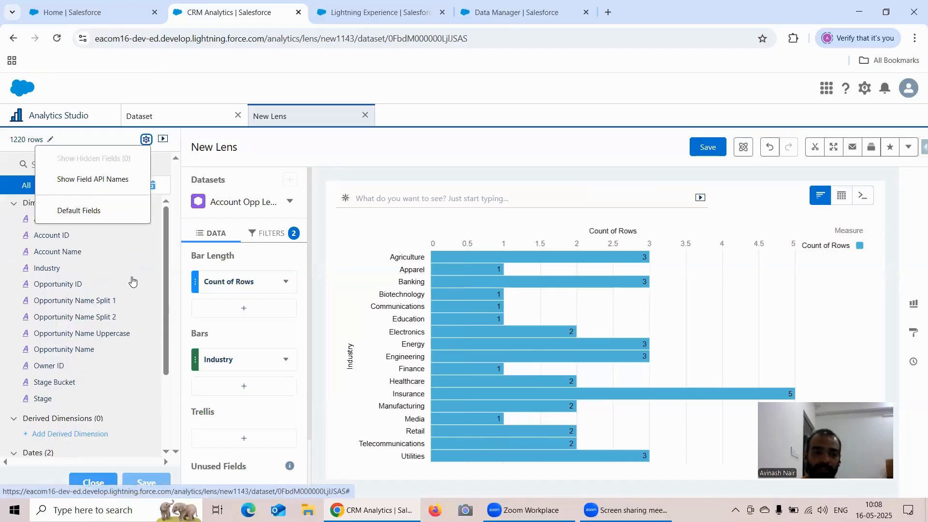
left_click(89, 248)
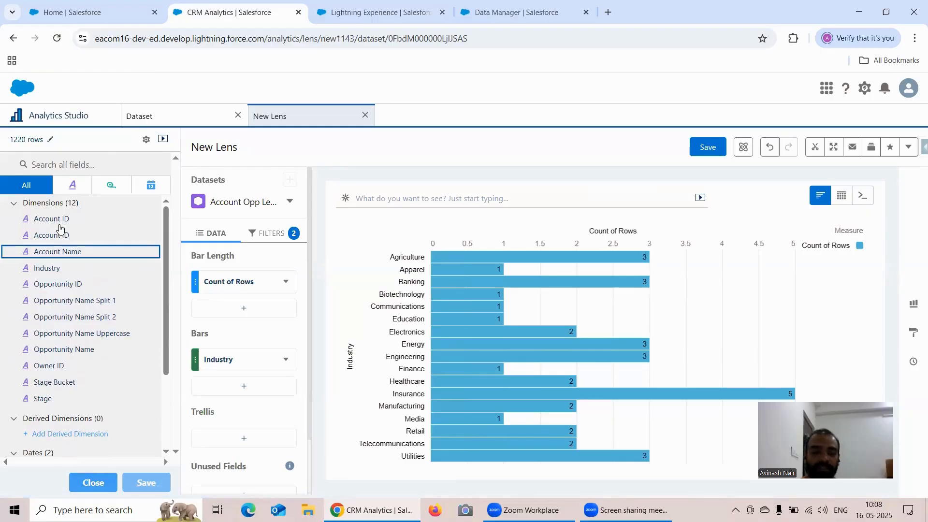
left_click(148, 220)
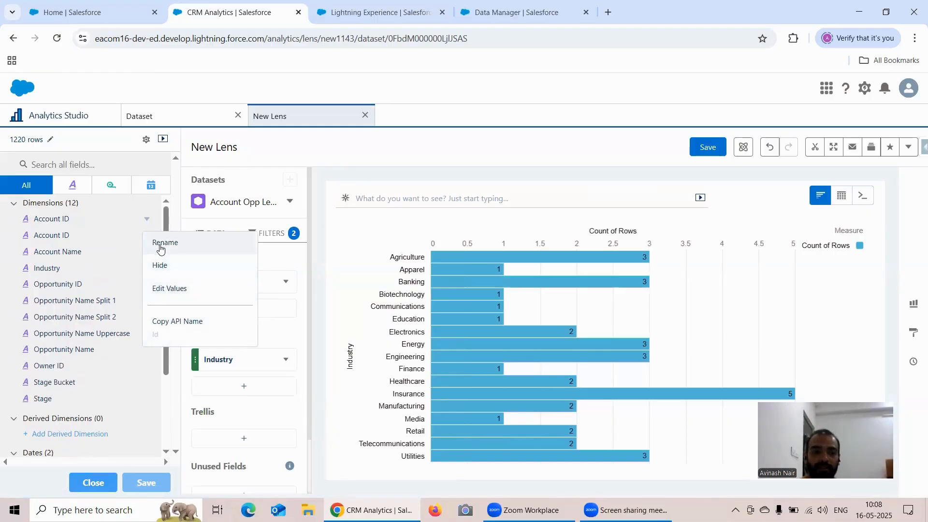
Step: View only the dimensions, measures and dates in turn, expanding Created Date and Opportunity.Close Date, and return to all fields
left_click(74, 186)
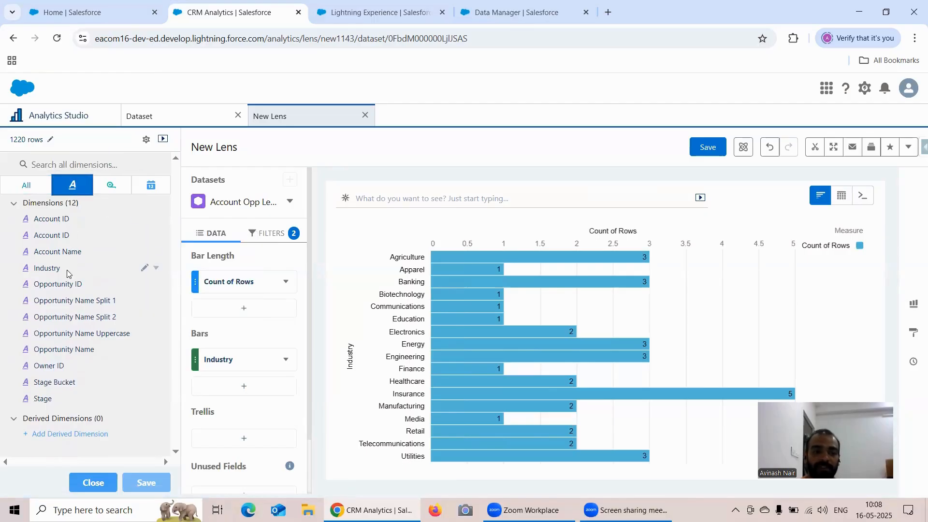
left_click(116, 186)
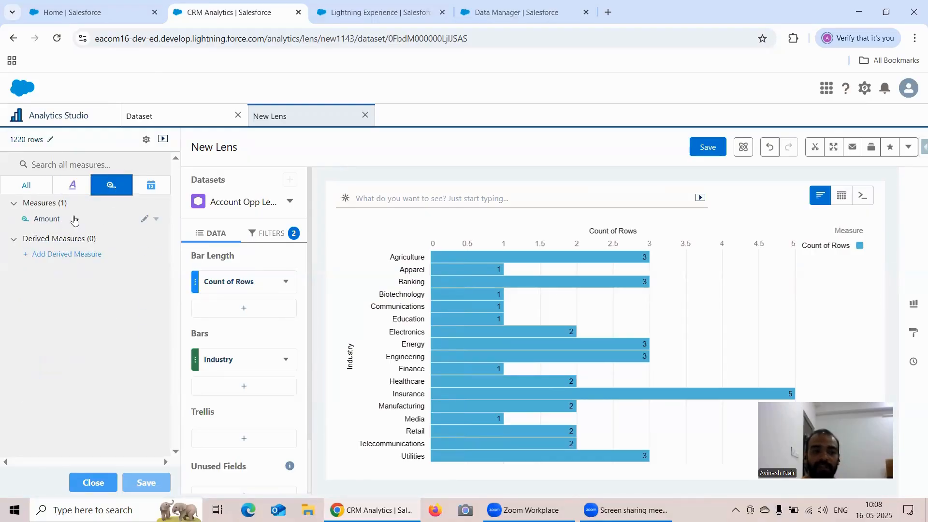
left_click(152, 189)
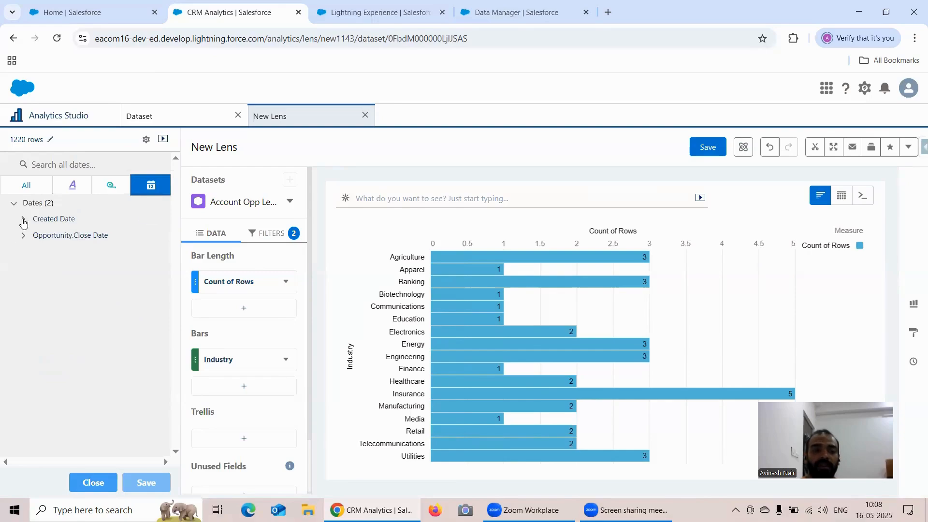
left_click(24, 220)
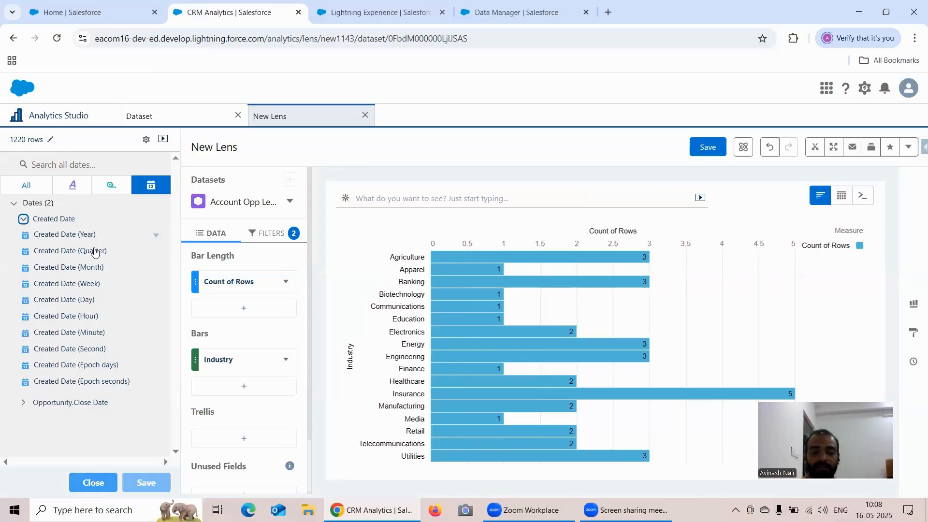
left_click(24, 402)
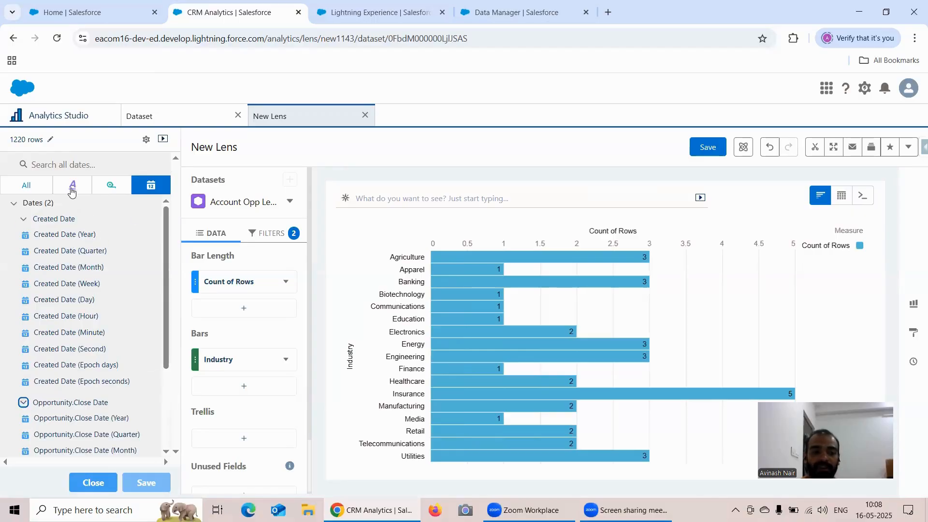
left_click(41, 189)
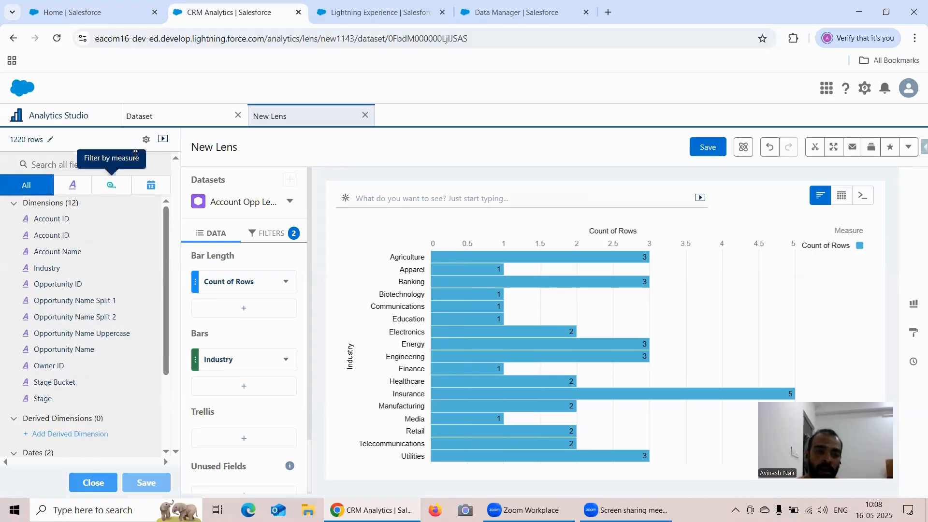
Step: Show the API names of the fields in the list and close the fields panel
left_click(146, 139)
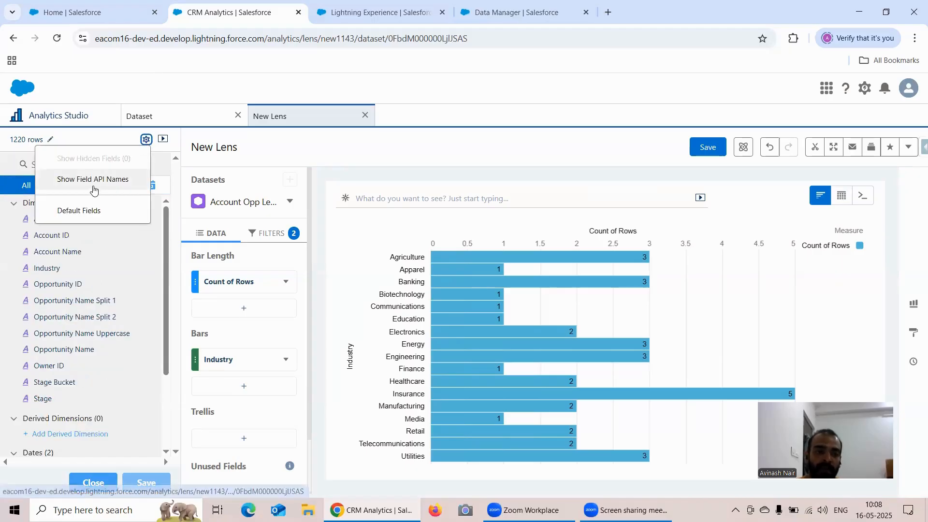
left_click(93, 179)
left_click(143, 255)
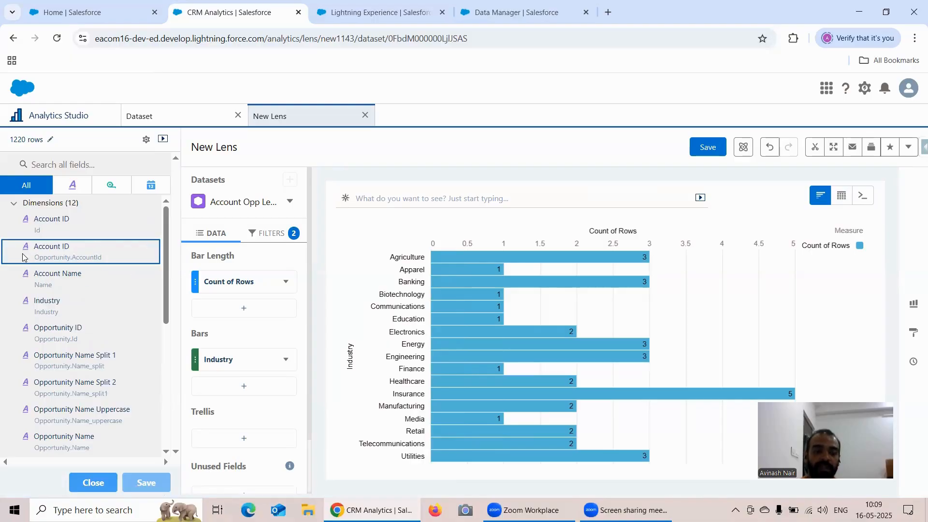
left_click(93, 482)
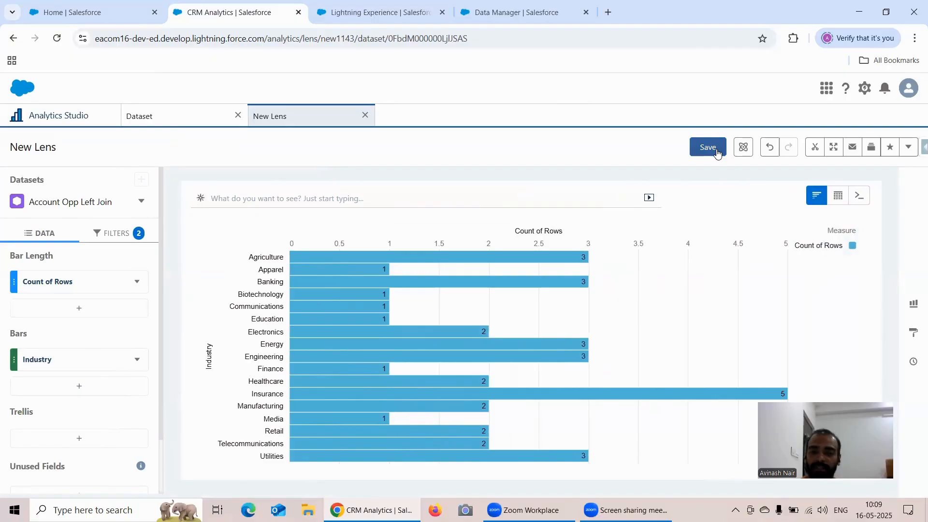
Step: Undo the recent lens changes back to the Stage trellis and redo them up to the Stage filter
left_click(769, 147)
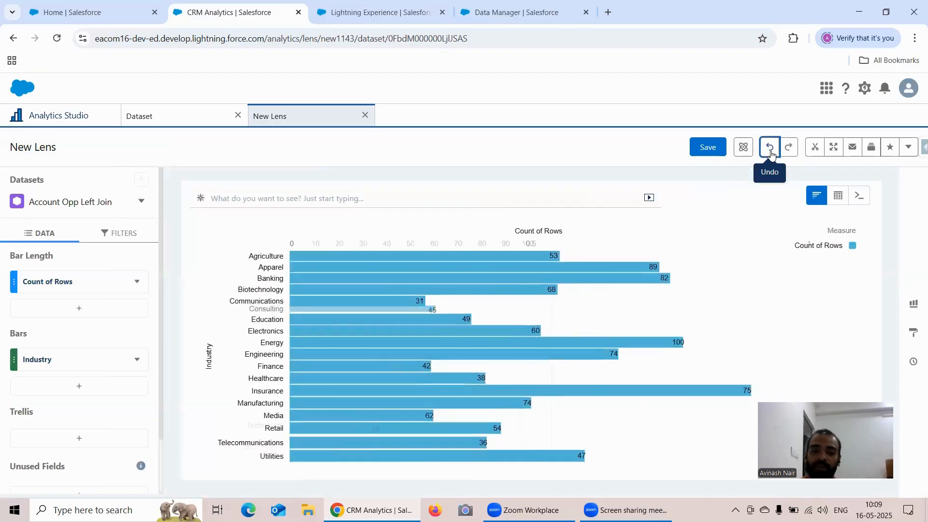
left_click(771, 153)
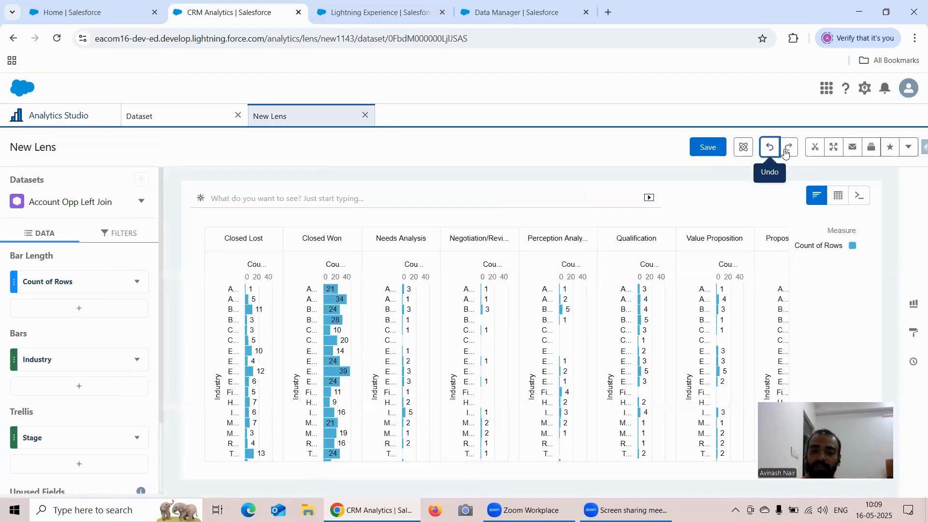
left_click(796, 150)
left_click(795, 149)
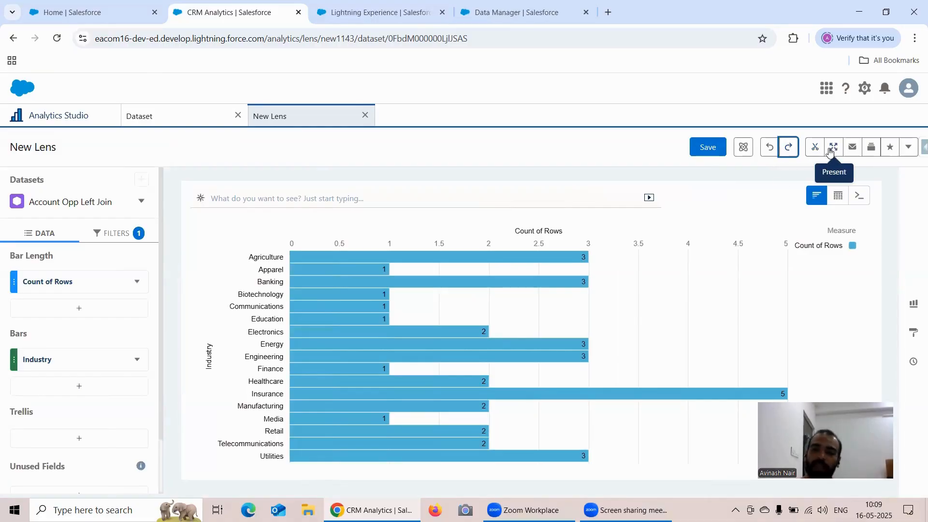
Step: Preview the lens in full screen and look at its sharing options without posting it
left_click(835, 148)
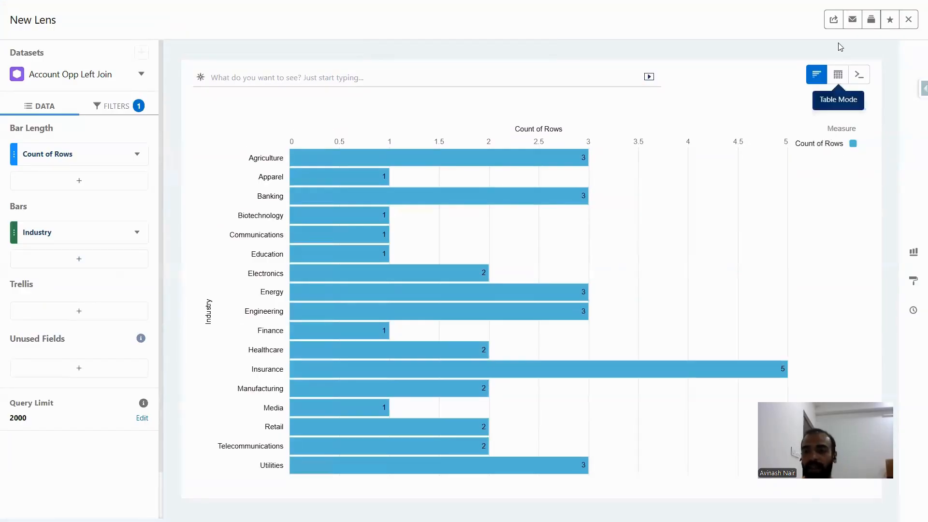
left_click(908, 21)
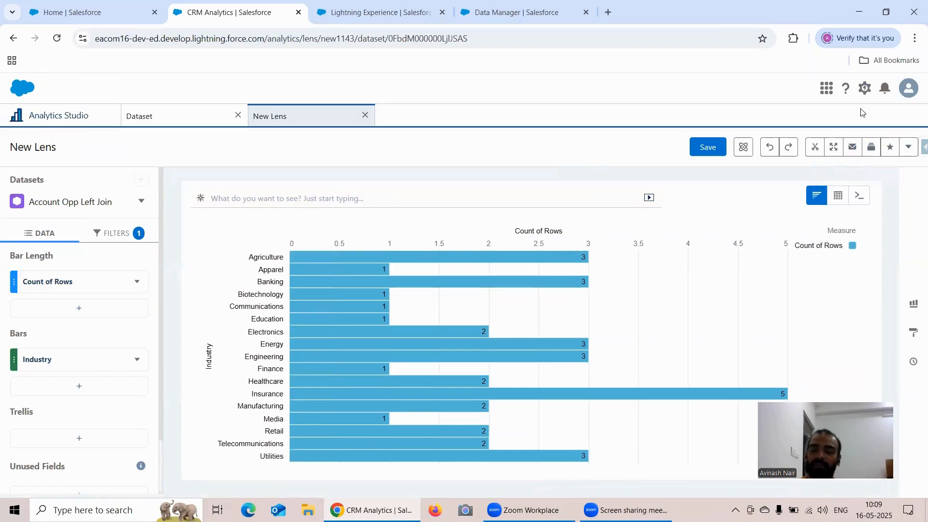
left_click(907, 147)
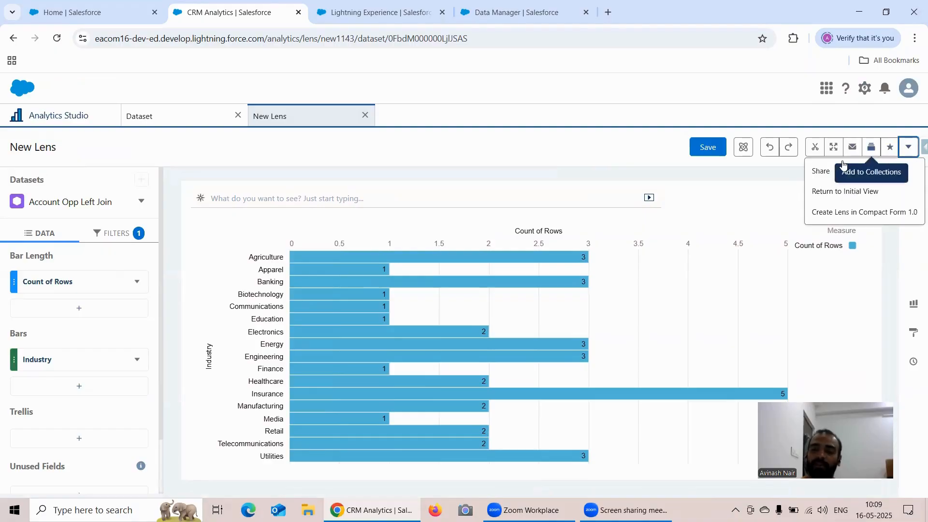
left_click(821, 171)
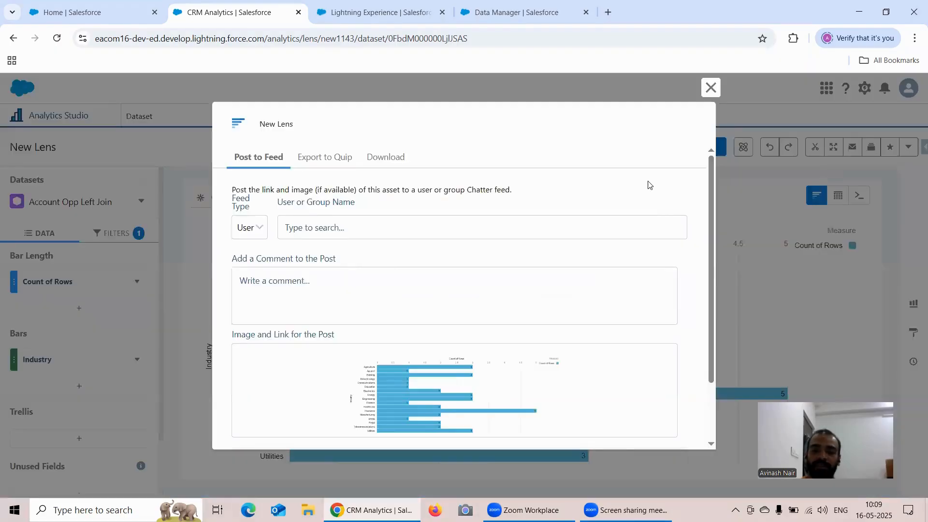
left_click(710, 88)
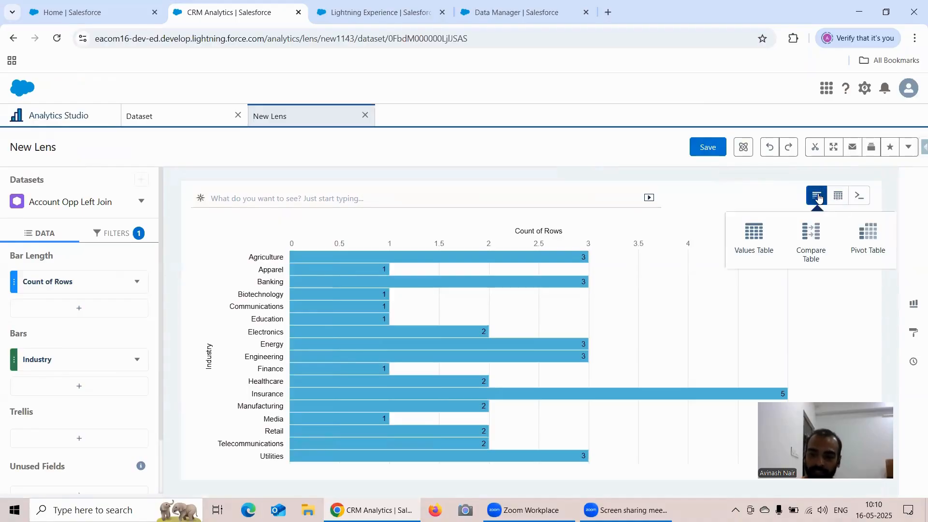
Step: Check the charts panel, view the lens as a values, compare and pivot table in turn, and return to chart mode
left_click(912, 304)
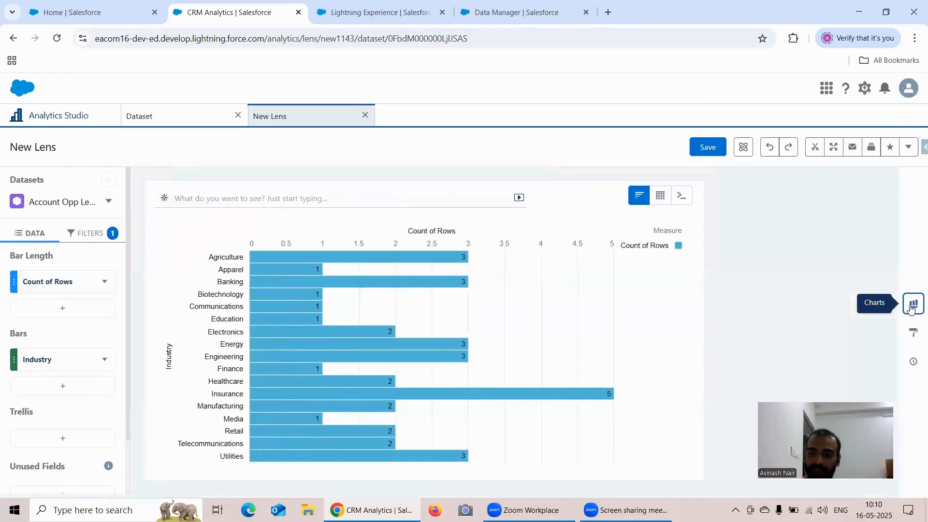
left_click(912, 303)
mouse_move(832, 196)
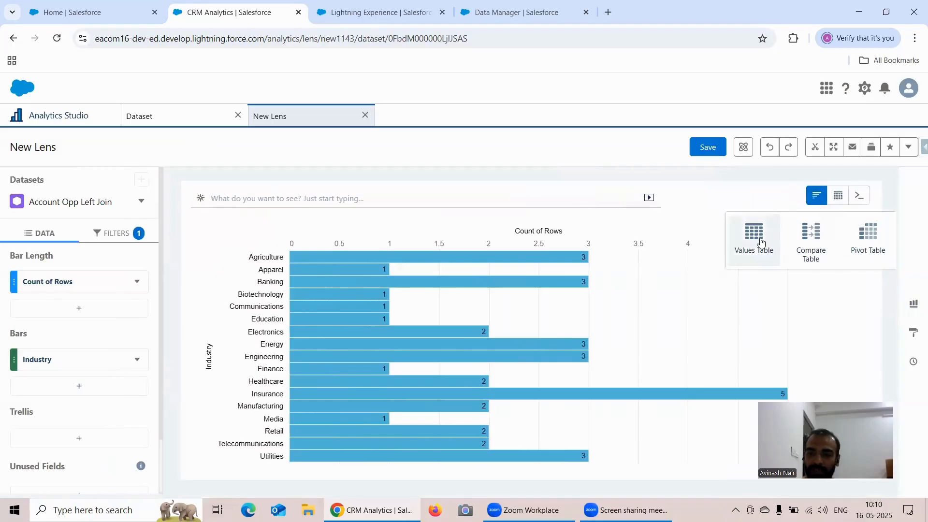
left_click(747, 245)
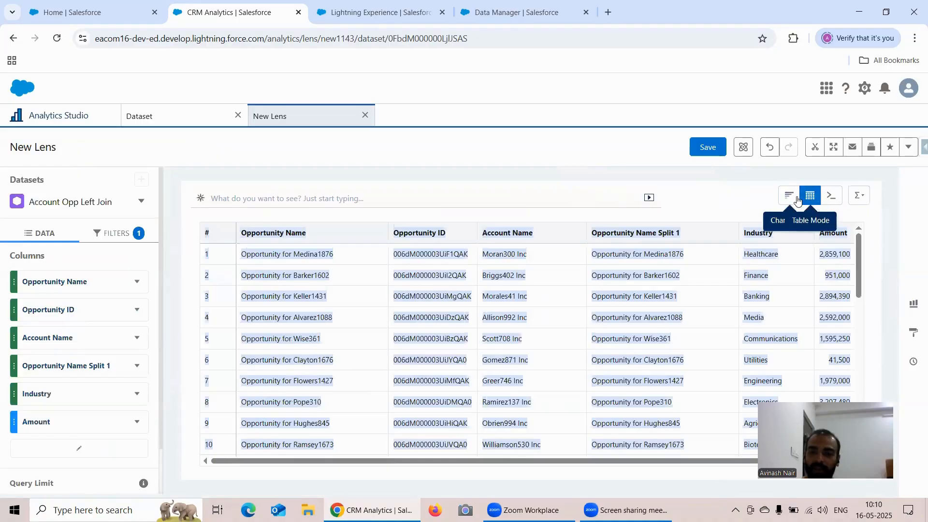
mouse_move(814, 197)
left_click(800, 240)
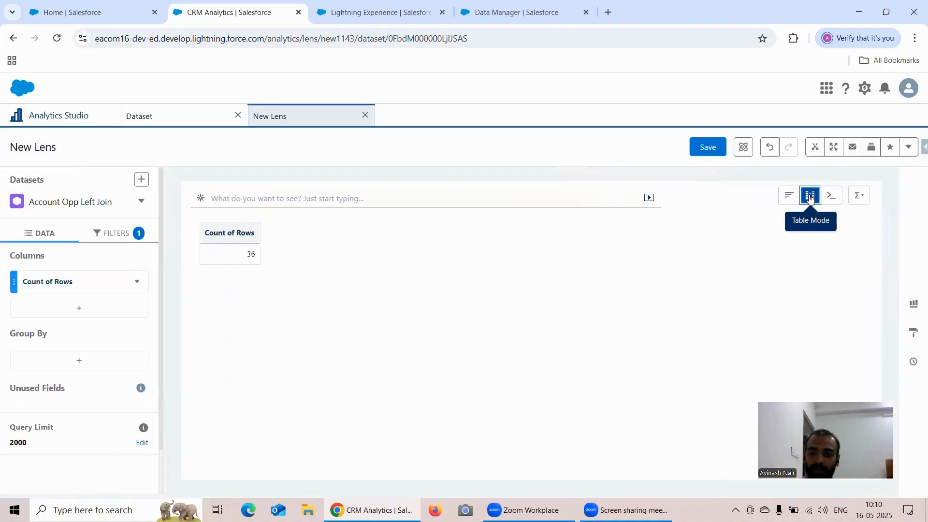
mouse_move(811, 197)
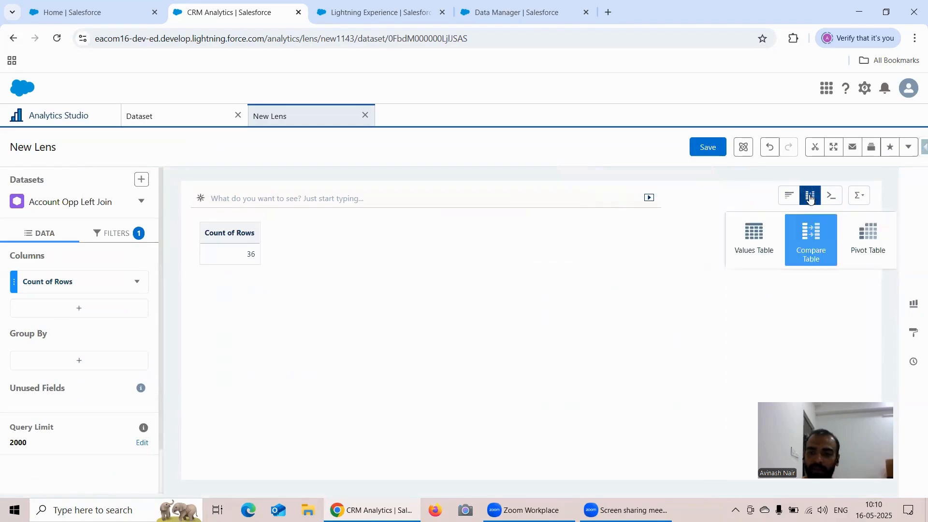
left_click(861, 236)
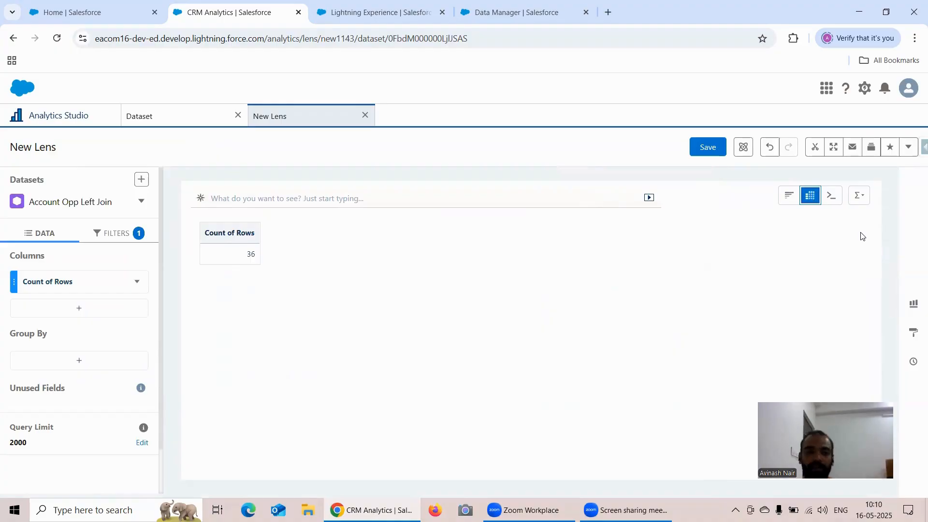
left_click(790, 198)
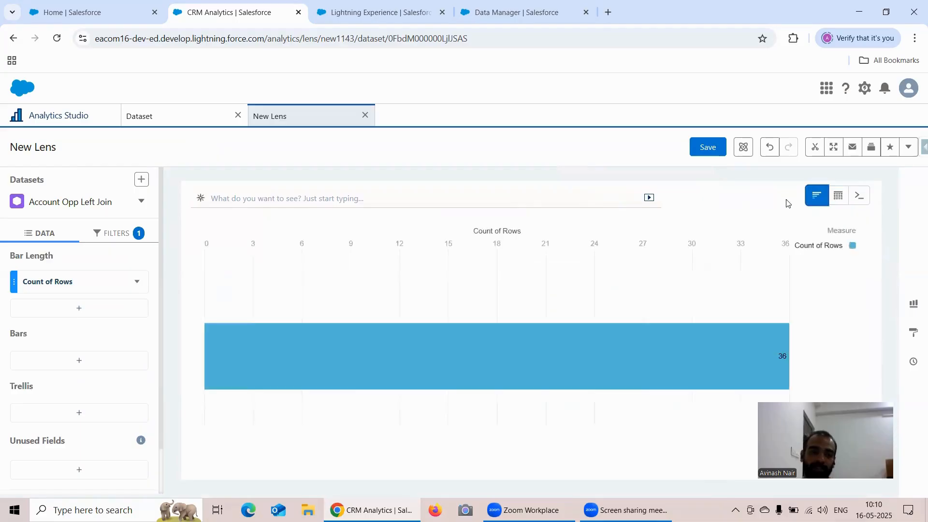
left_click(841, 197)
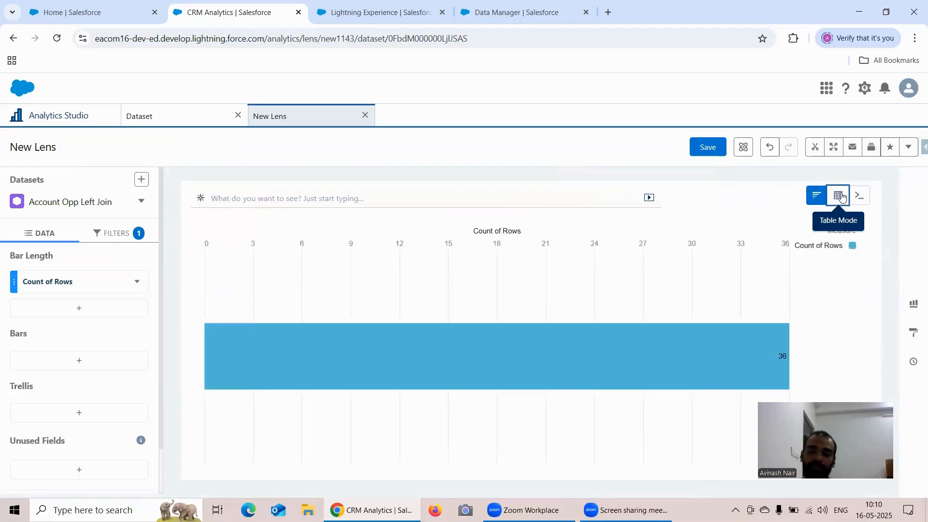
Step: Review the lens's Stage filter and group the bars by Industry
left_click(118, 236)
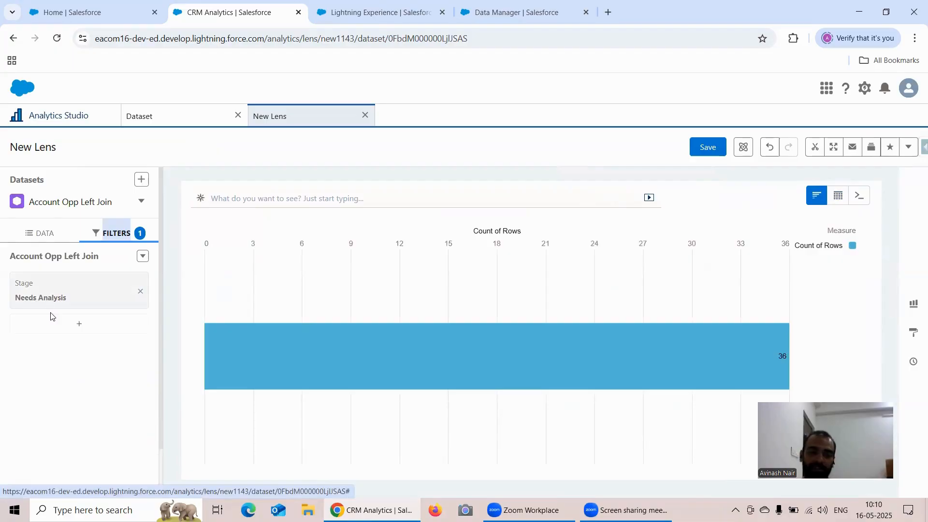
left_click(29, 237)
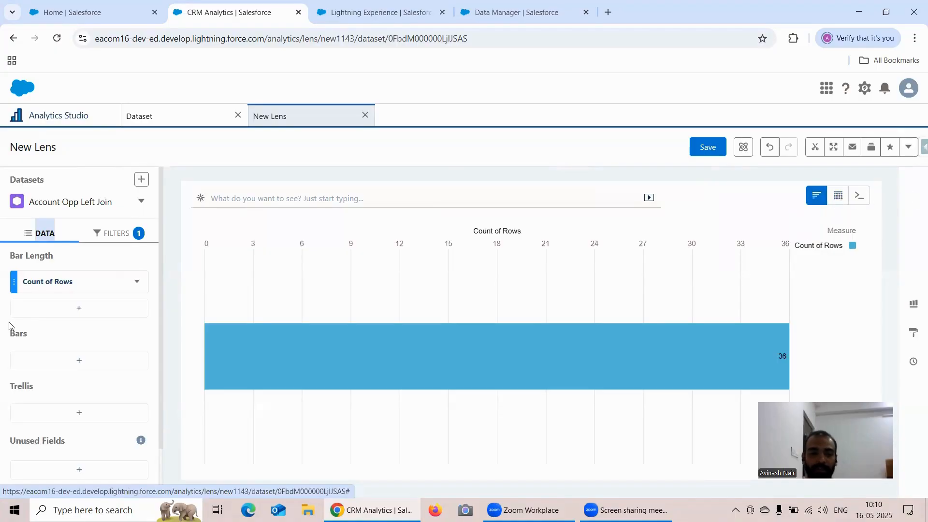
left_click(75, 363)
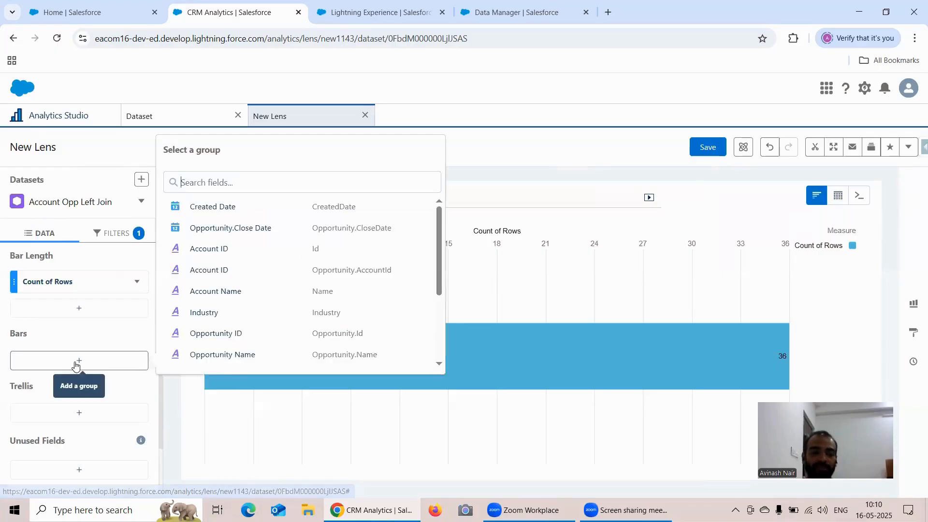
left_click(225, 315)
Step: Add a filter on Amount with the Is Not Null operator
left_click(116, 233)
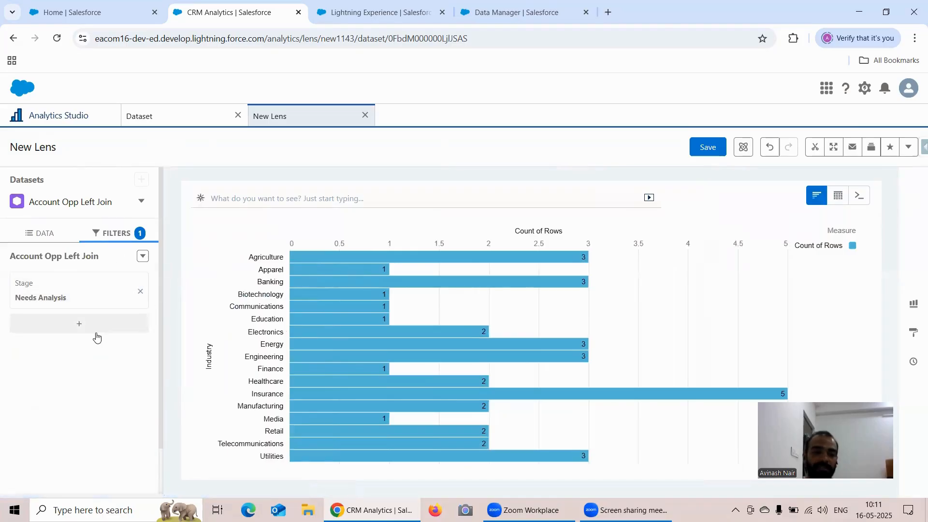
left_click(96, 332)
left_click(219, 326)
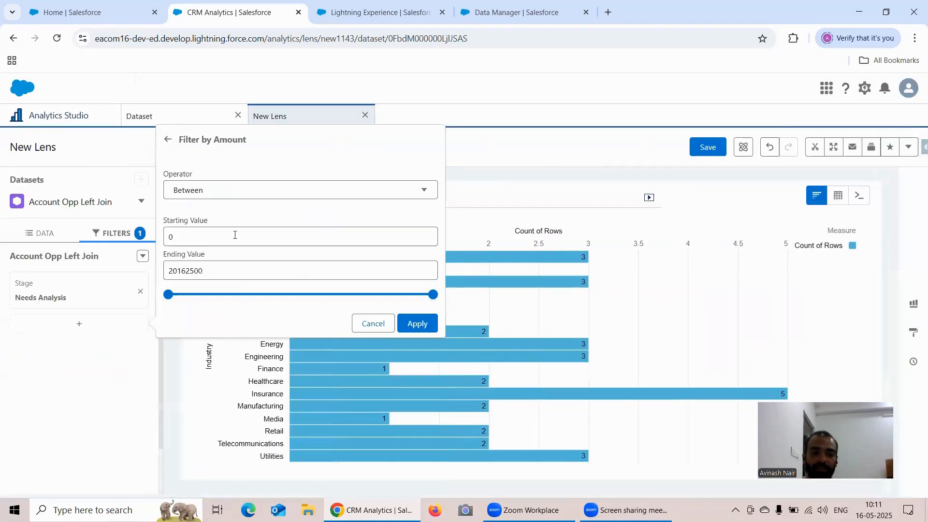
left_click(234, 189)
scroll(240, 265, "down", 3)
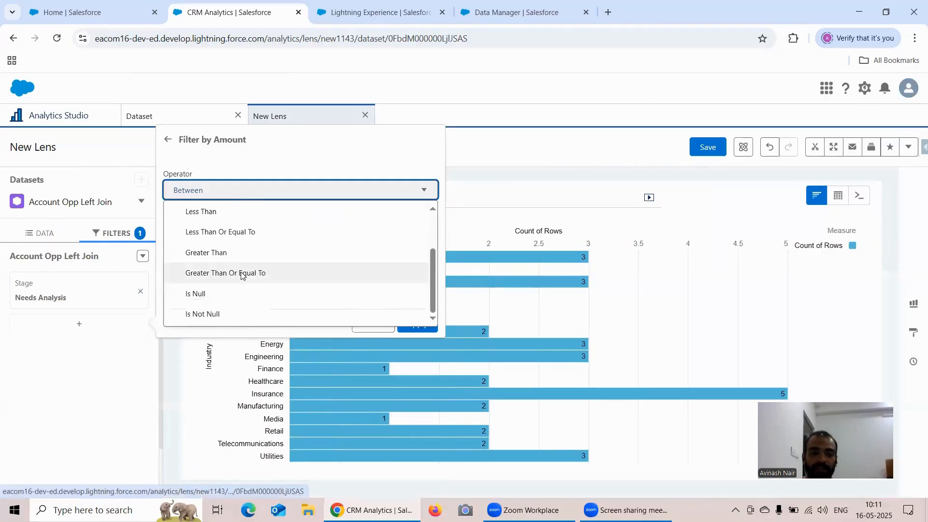
left_click(228, 313)
left_click(418, 231)
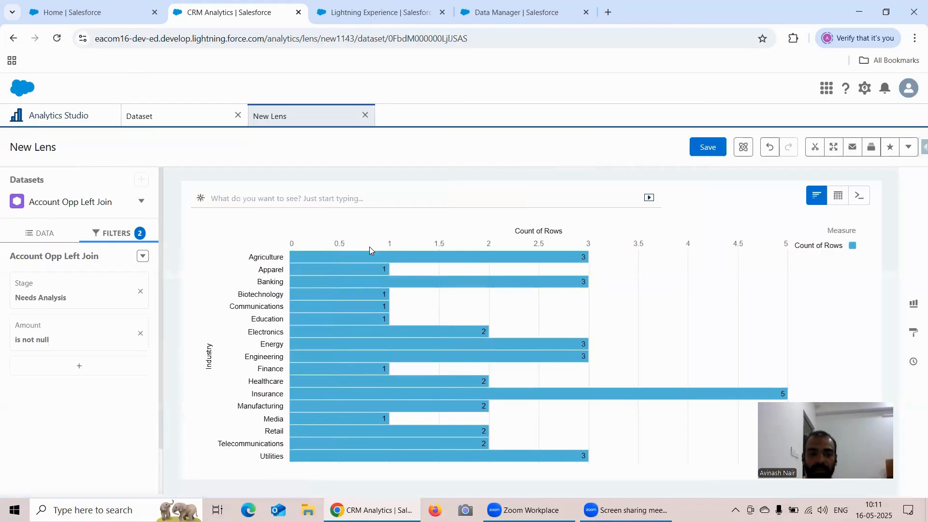
Step: Examine the logic combining the Stage and Amount filters, close it without applying, and return to the data fields
left_click(143, 256)
left_click(131, 277)
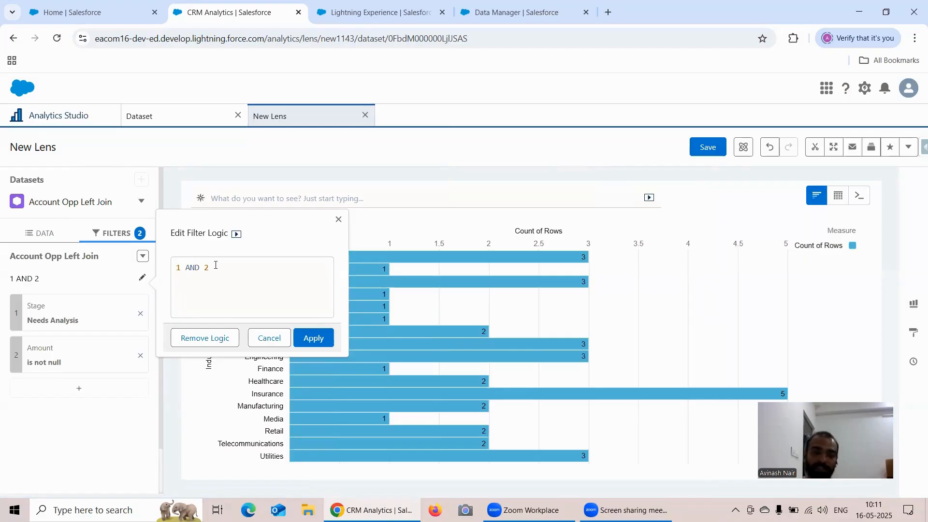
triple_click(196, 268)
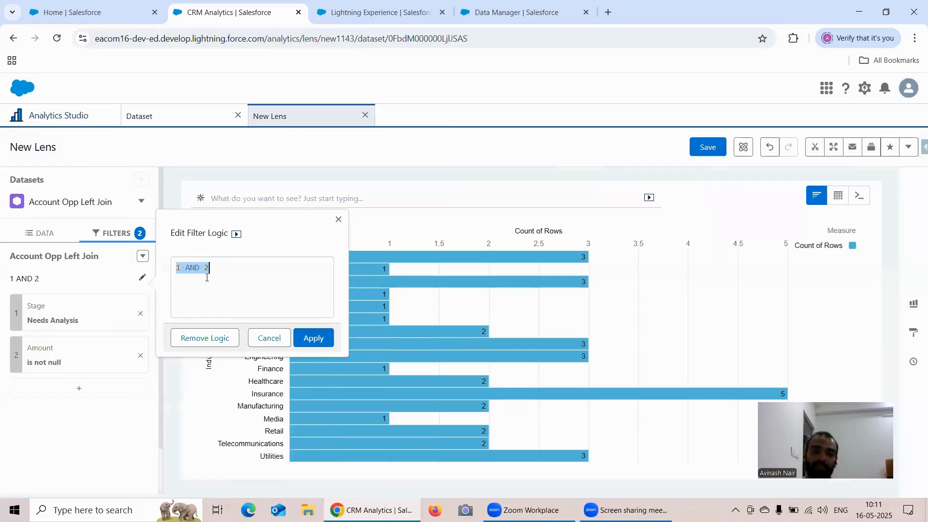
left_click(324, 267)
left_click(338, 219)
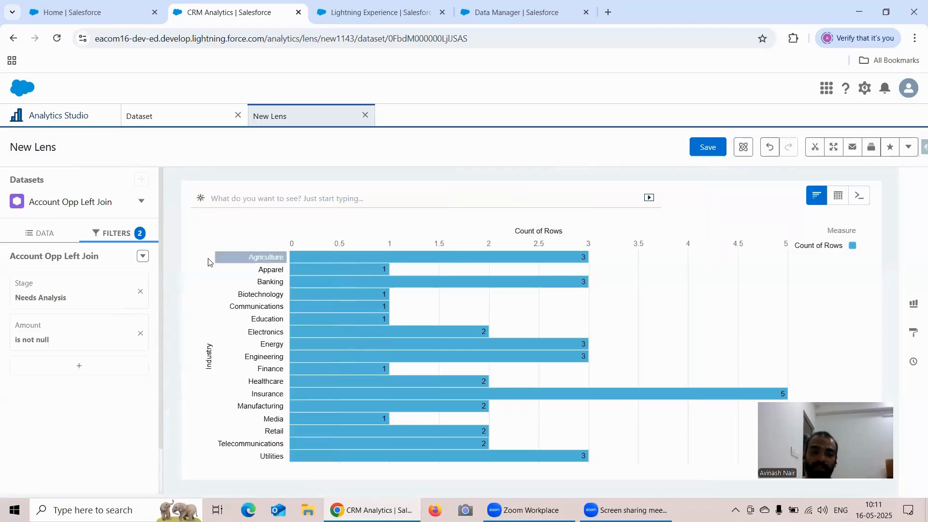
left_click(66, 236)
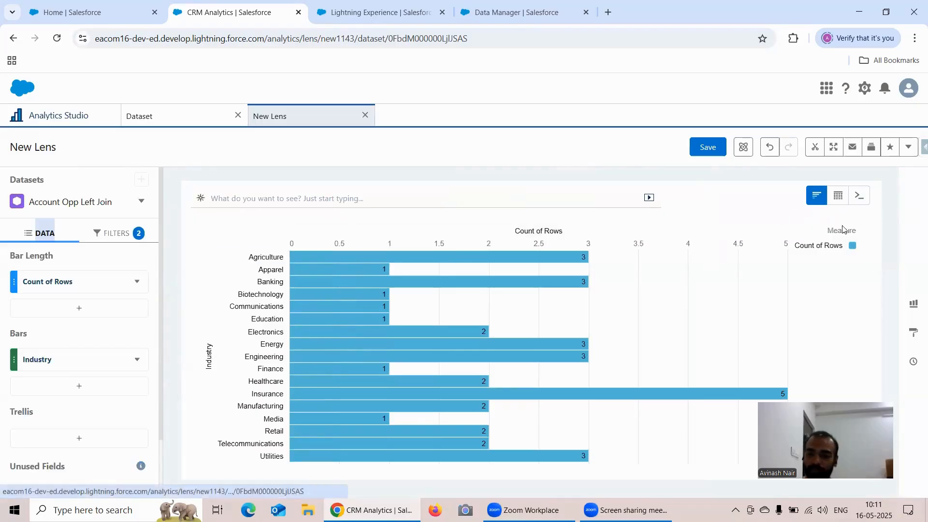
Step: Start saving the lens under the name Account Opportunity Lens and choose Recipe Dataset as its app
left_click(707, 148)
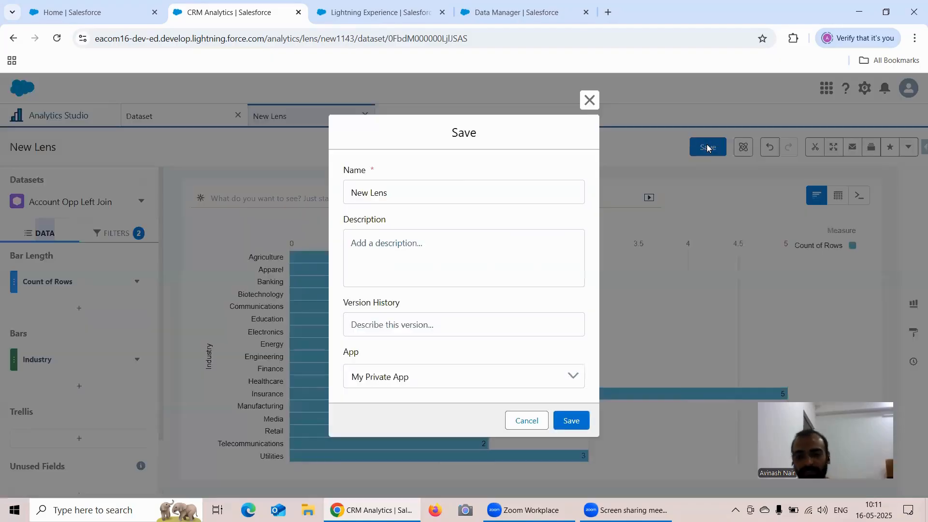
left_click(429, 194)
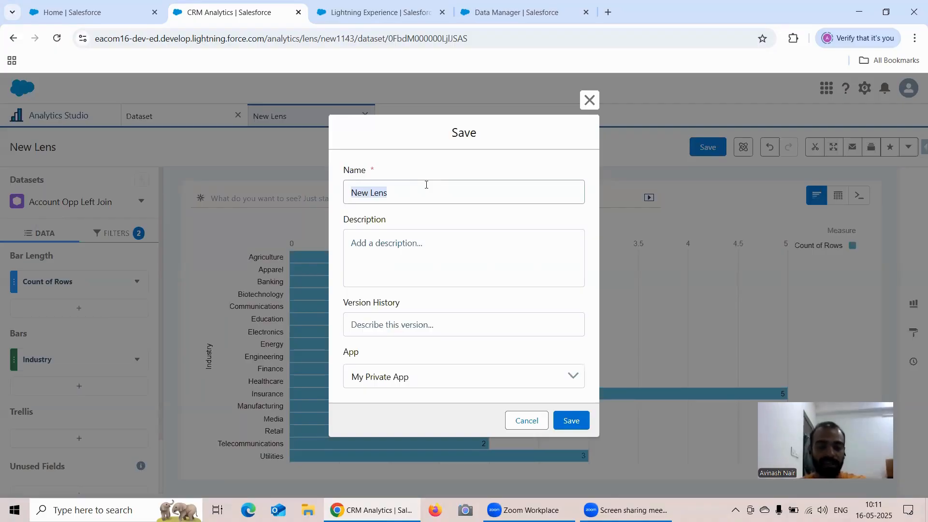
type("Accou")
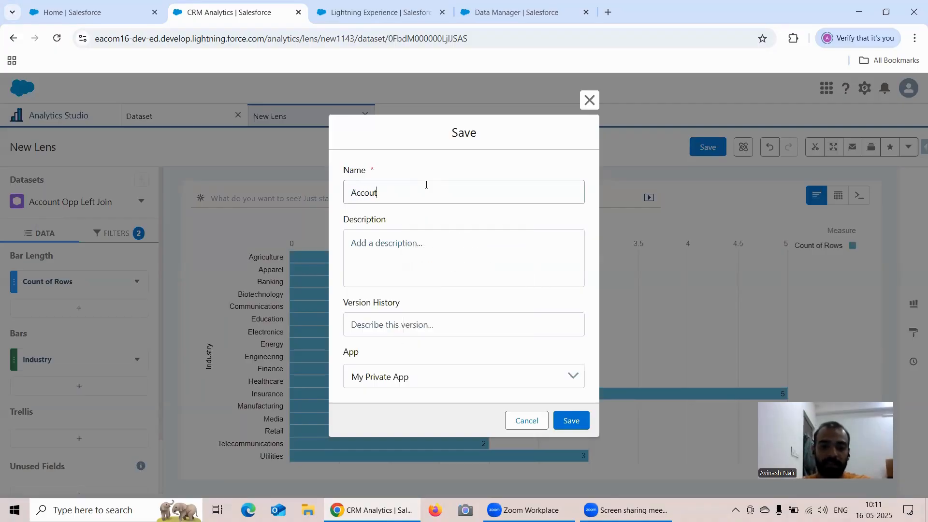
type("nt")
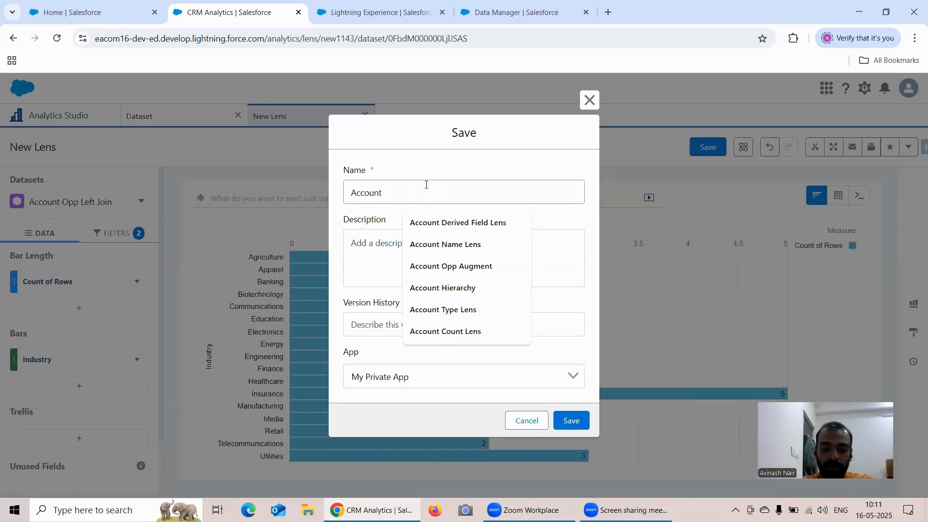
type(" Opportuni")
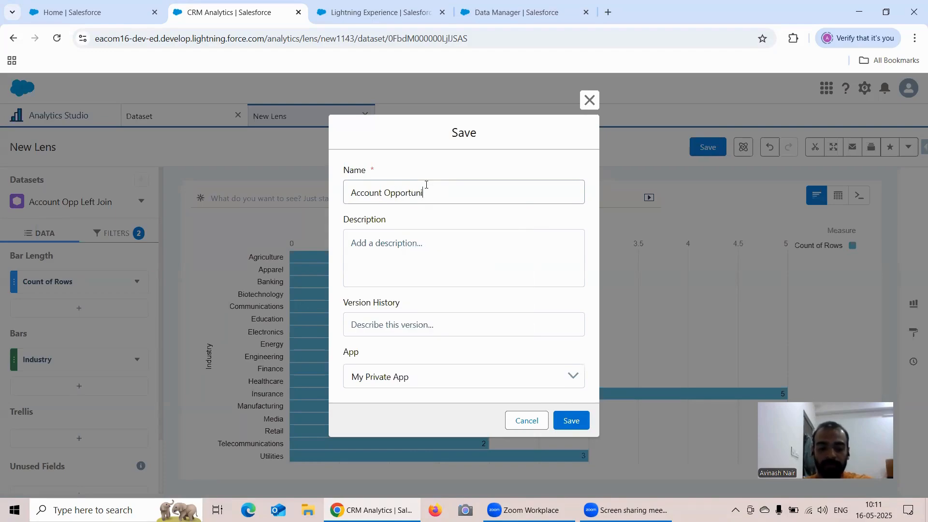
type("ty Lens")
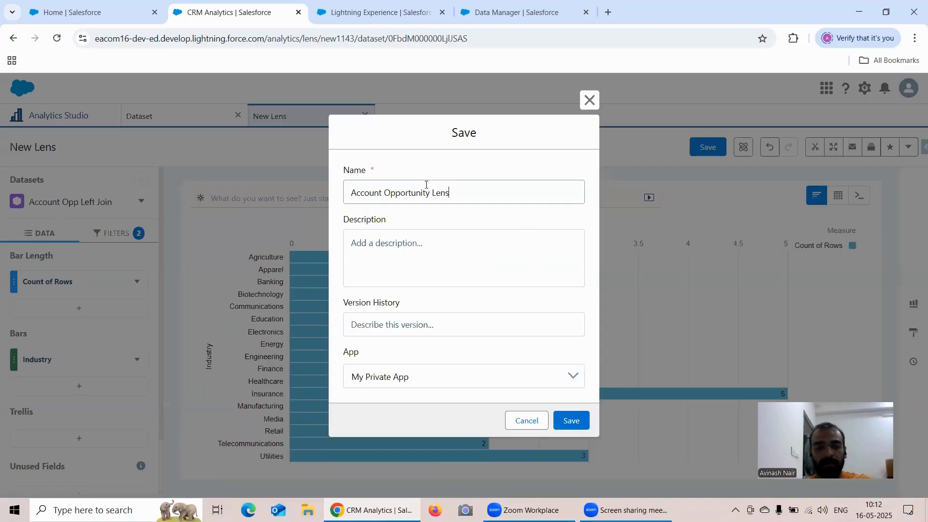
left_click(425, 381)
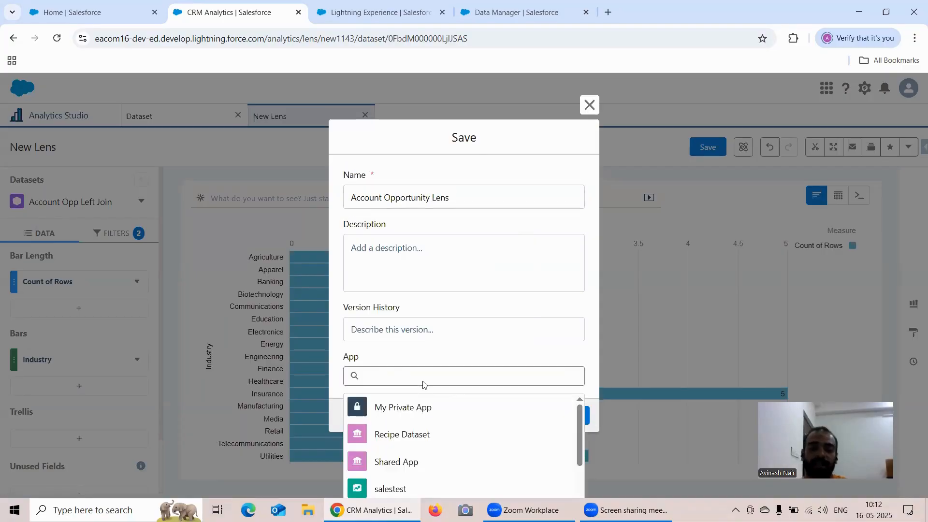
left_click(419, 433)
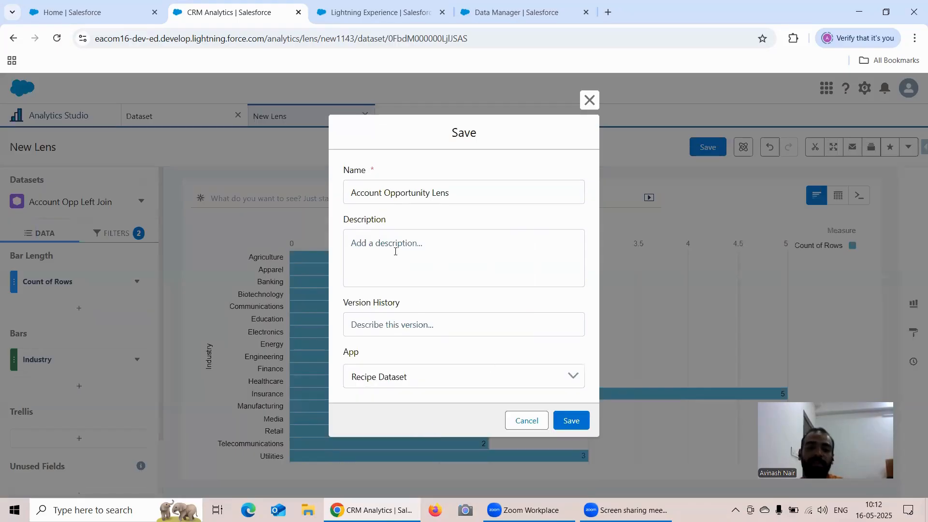
Step: Enter the lens description "Here Information related to Account & Opportunity can be viewed"
left_click(395, 252)
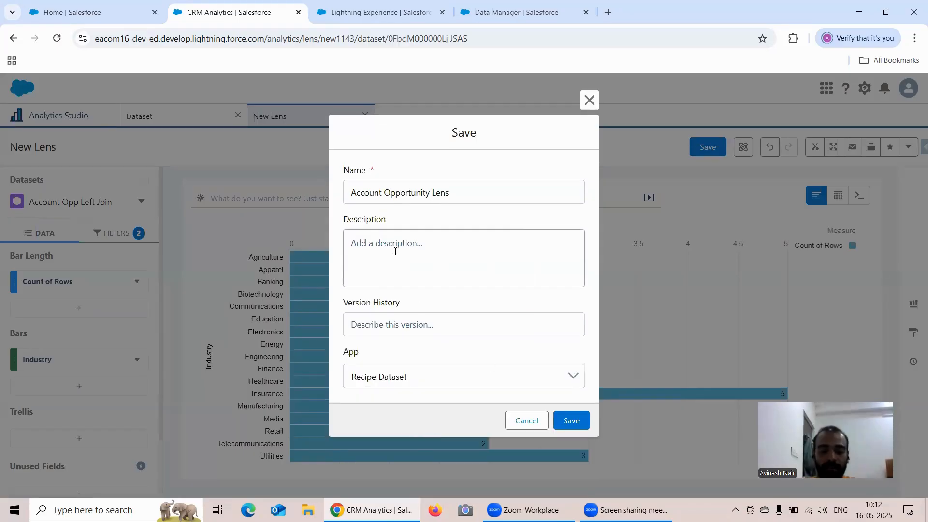
type("Here Infor")
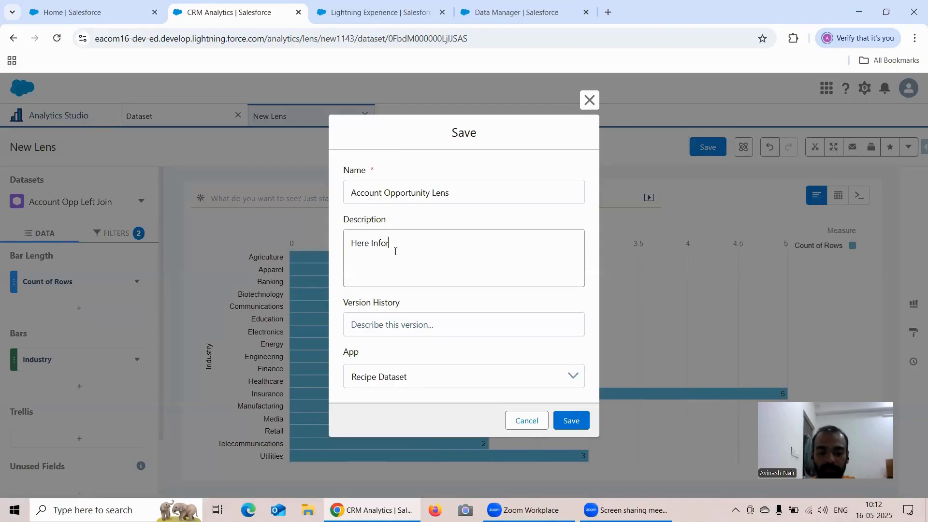
type("mation related to Account")
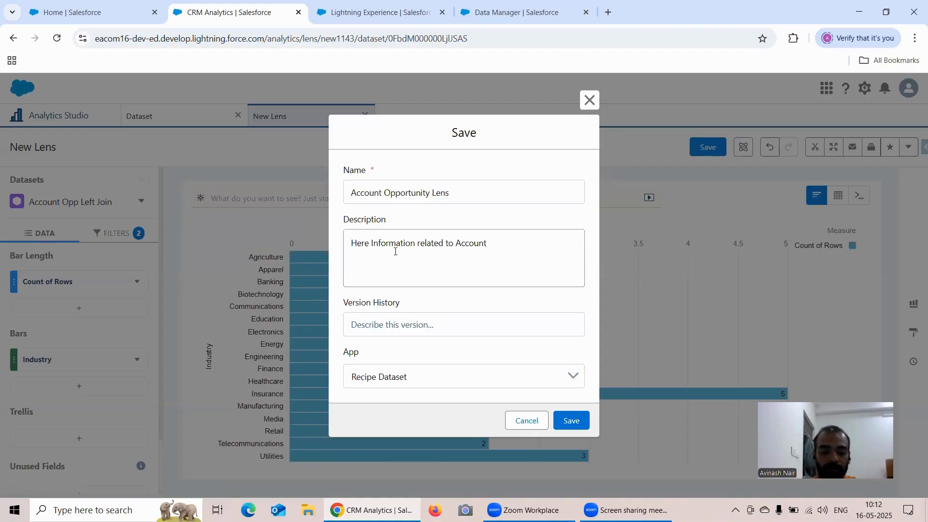
type(" & Oppo")
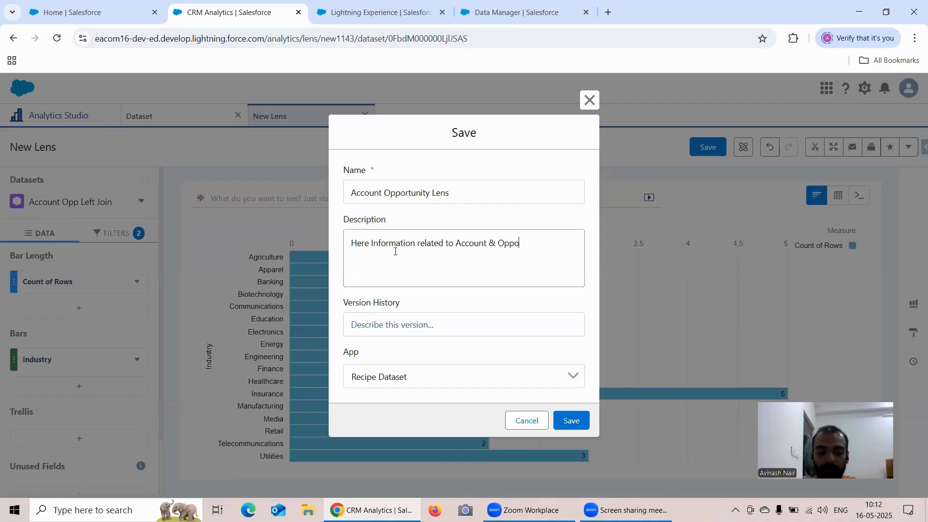
type("rtunity c")
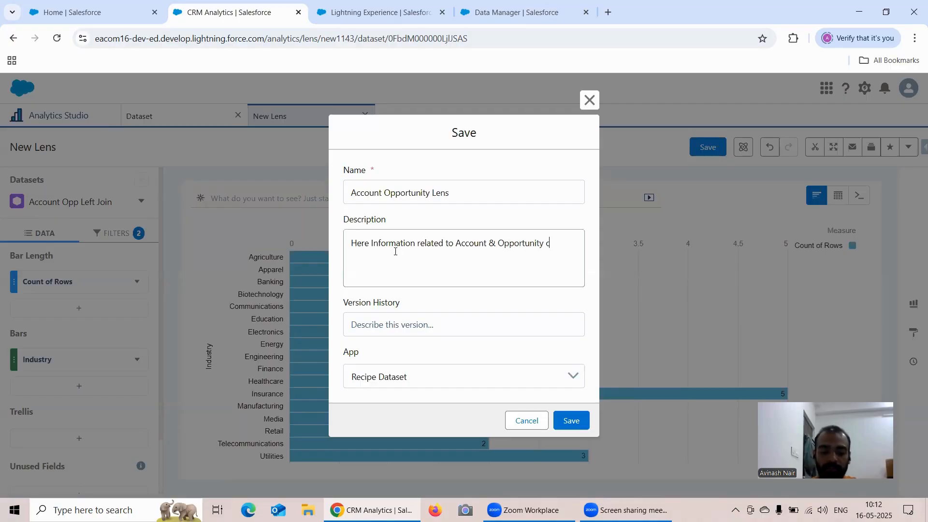
type("an be v")
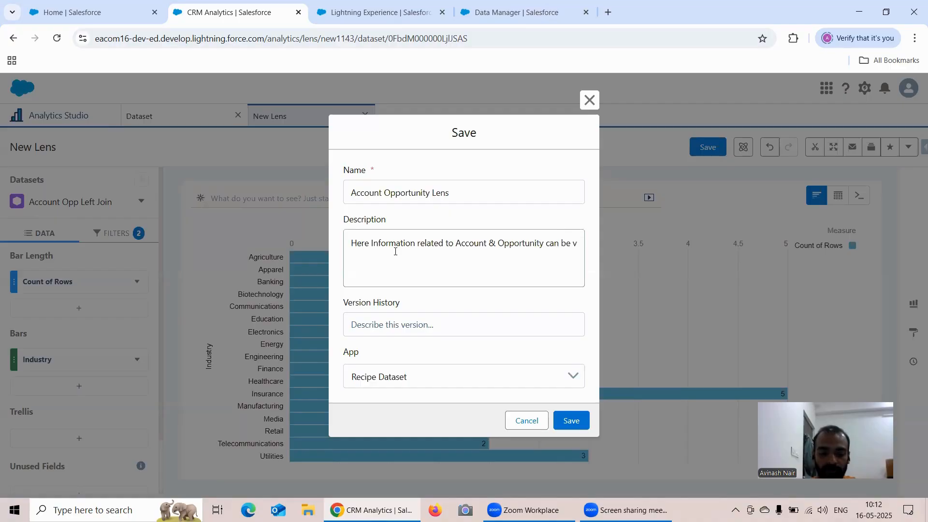
type("iwed")
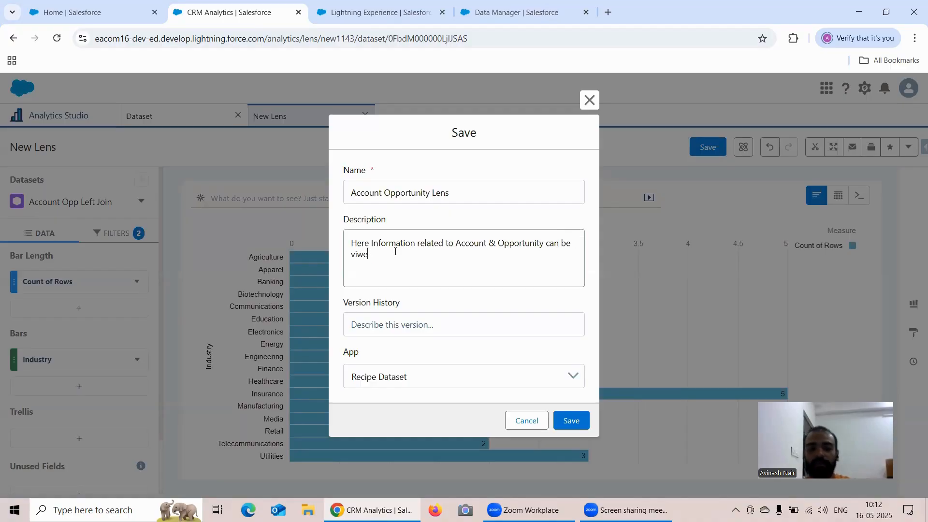
key("BackSpace")
key("BackSpace")
type("ewed")
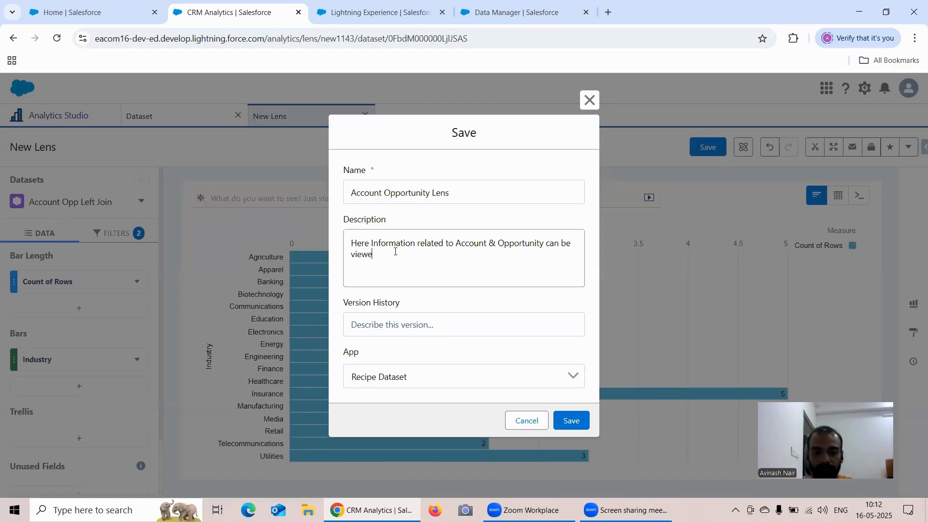
Step: Set the version history note to 1.0 and save the lens
left_click(394, 330)
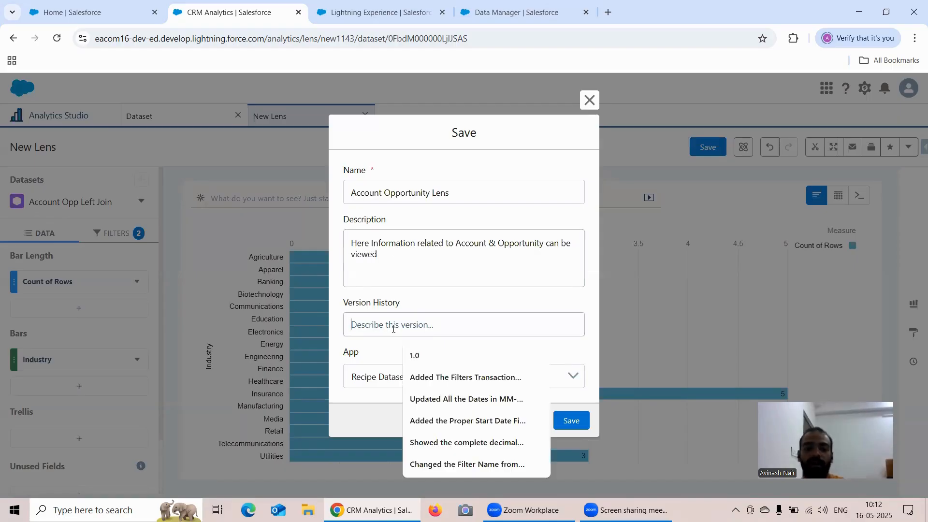
type("1.0")
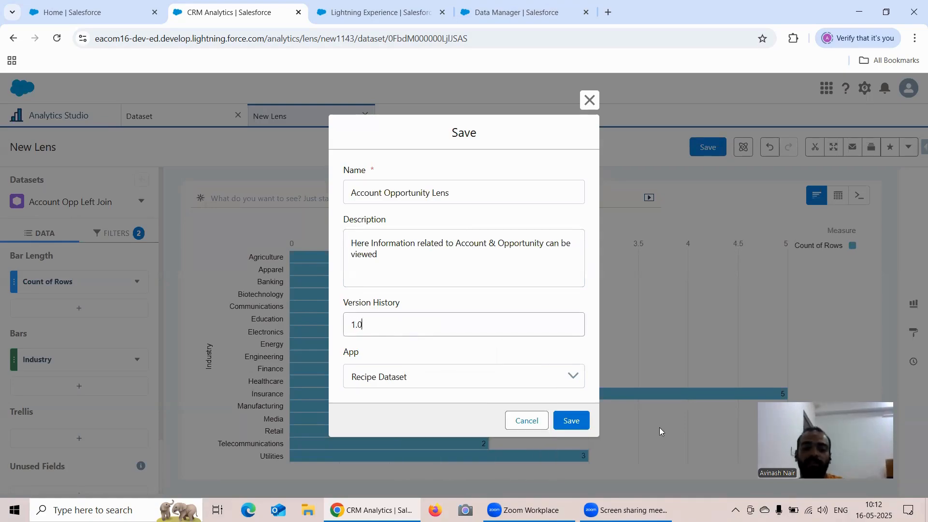
left_click(581, 427)
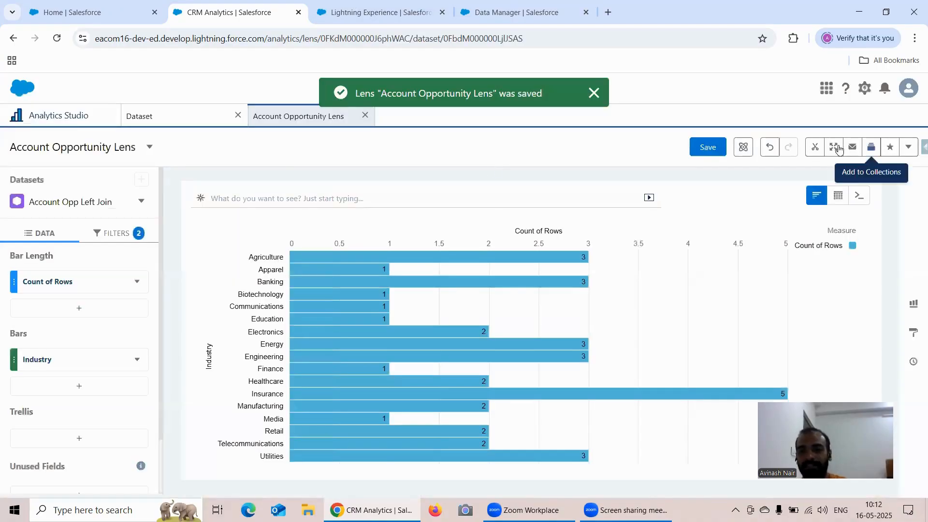
Step: Return the saved lens to its initial view and check which further lens actions are offered
left_click(908, 147)
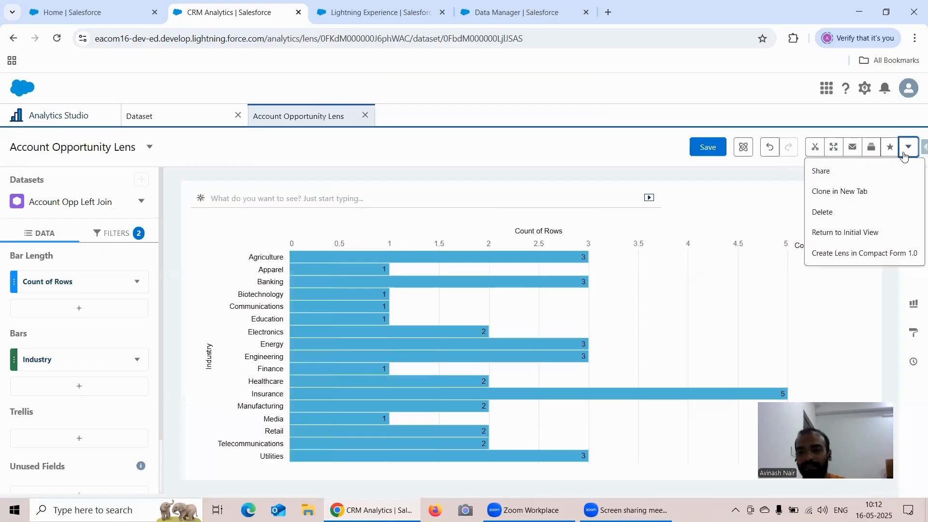
left_click(843, 233)
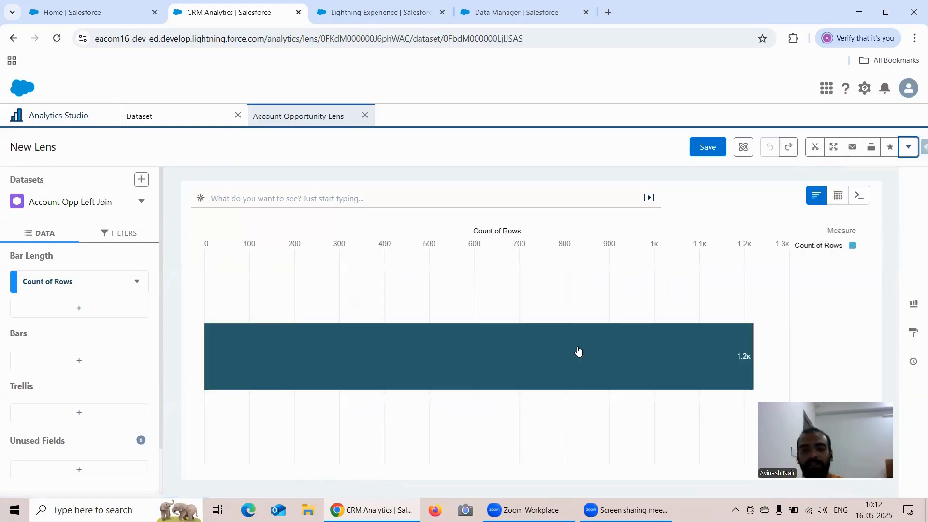
mouse_move(652, 349)
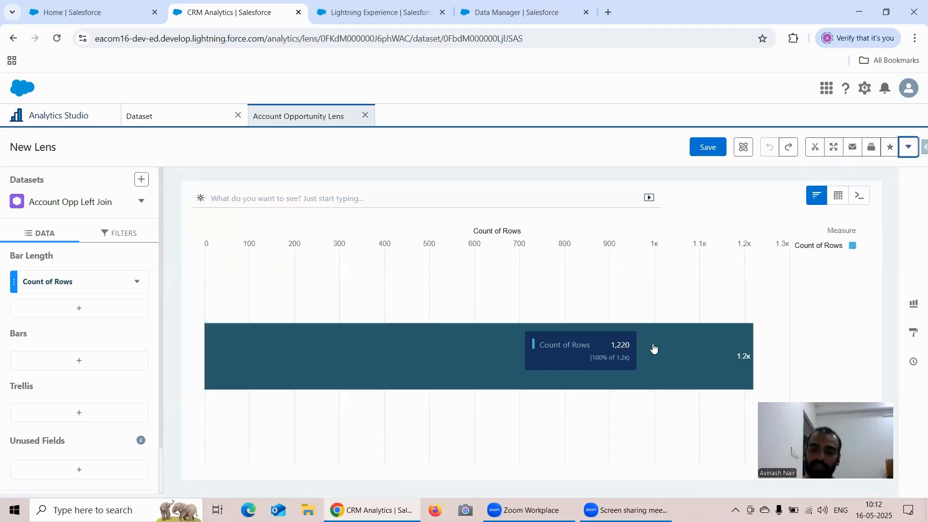
left_click(912, 149)
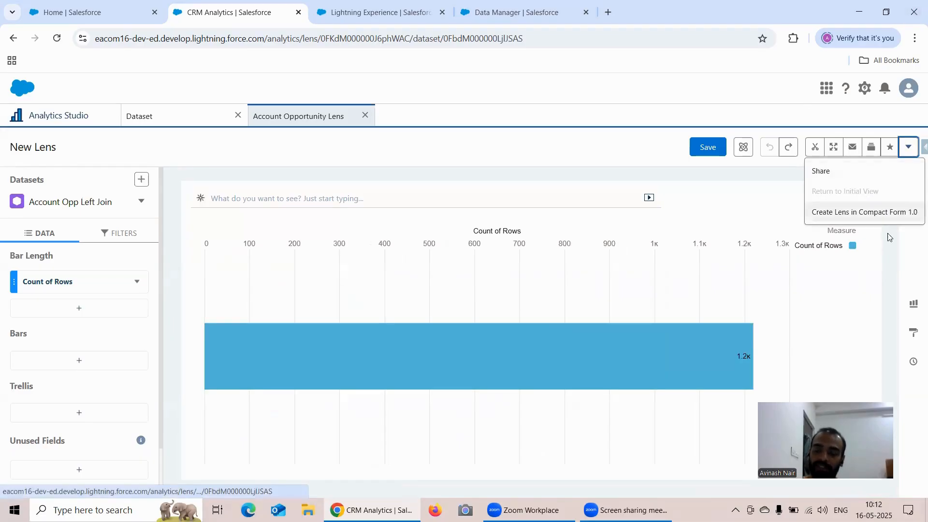
left_click(885, 272)
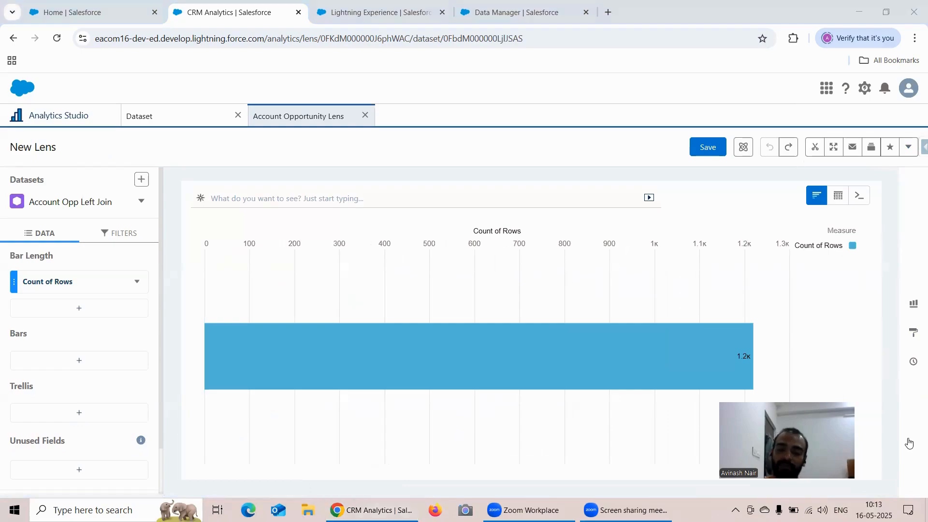
Step: Restore the lens from its history to the earliest state with the Industry grouping added
left_click(912, 366)
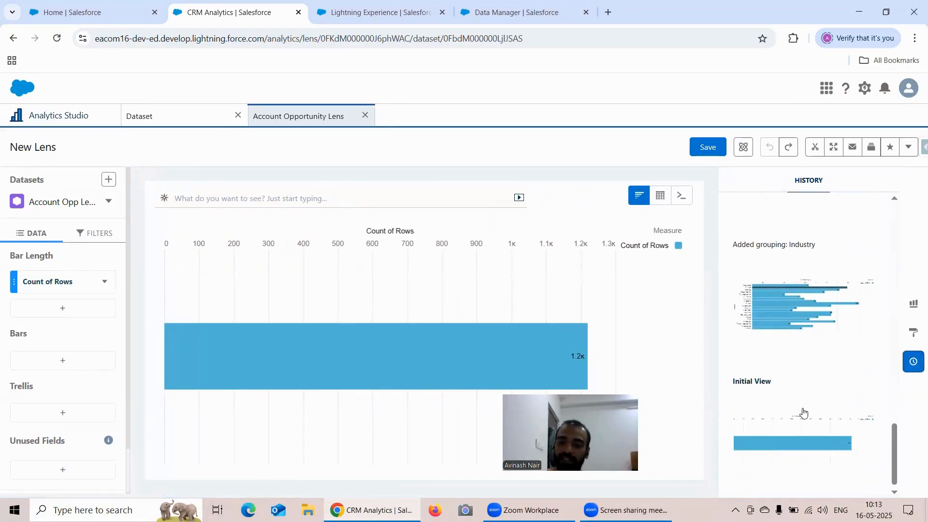
left_click(774, 342)
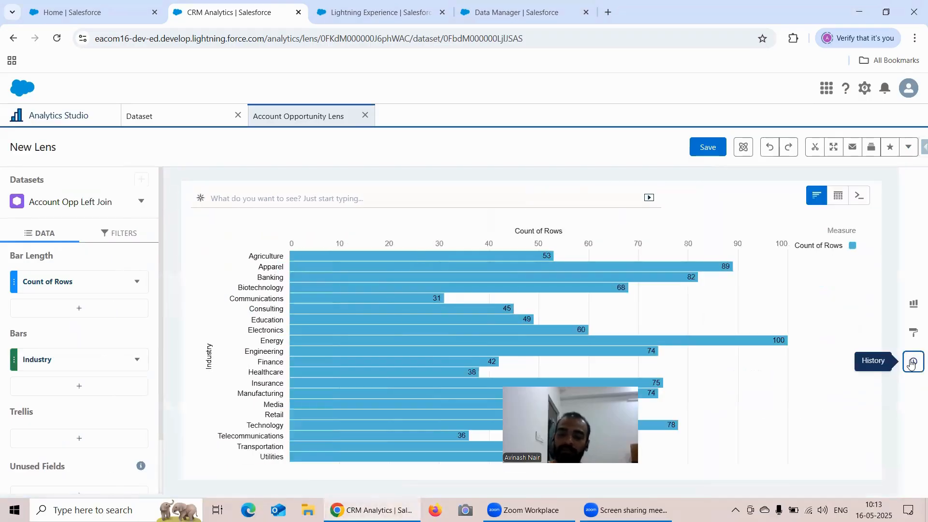
Step: Review the lens history from the Amount filter entry down to the initial view, and close the history
scroll(833, 391, "down", 1)
scroll(830, 400, "up", 3)
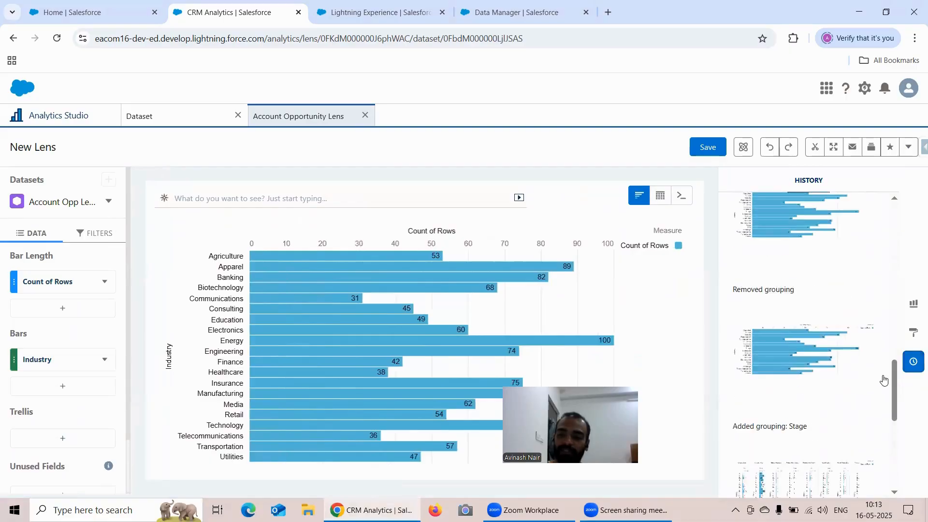
left_click_drag(894, 381, 894, 195)
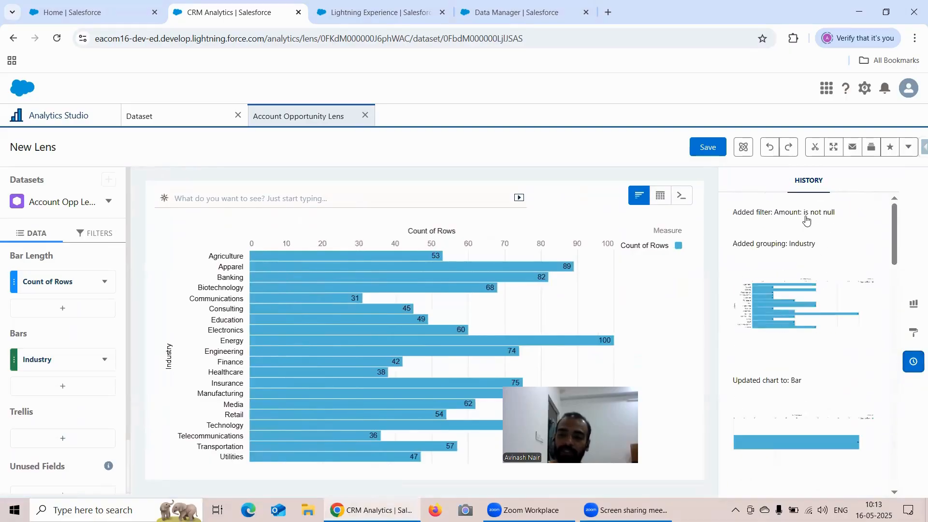
scroll(787, 224, "down", 1)
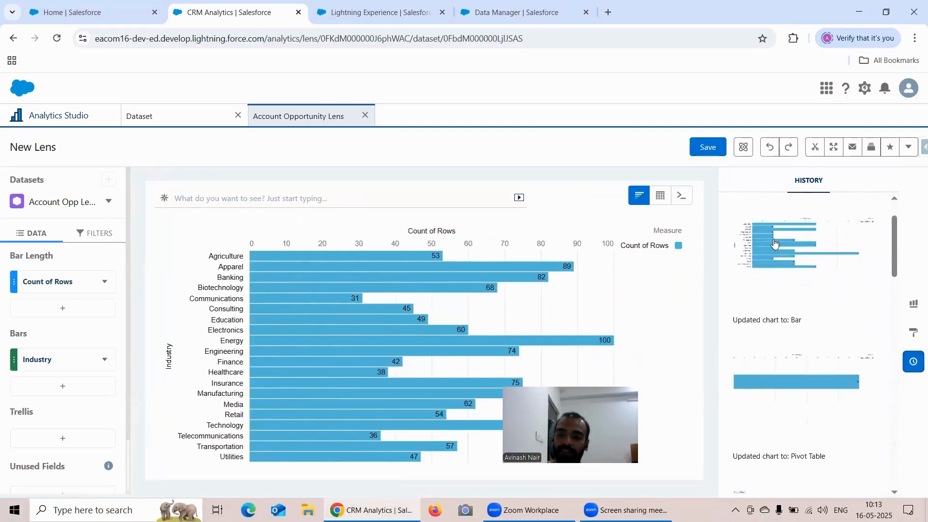
scroll(778, 249, "down", 1)
scroll(799, 307, "down", 1)
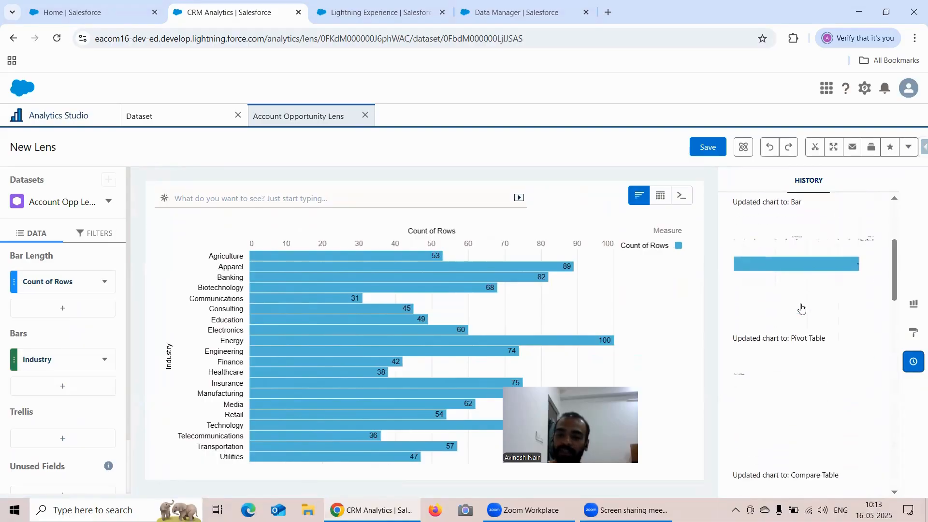
scroll(801, 308, "down", 3)
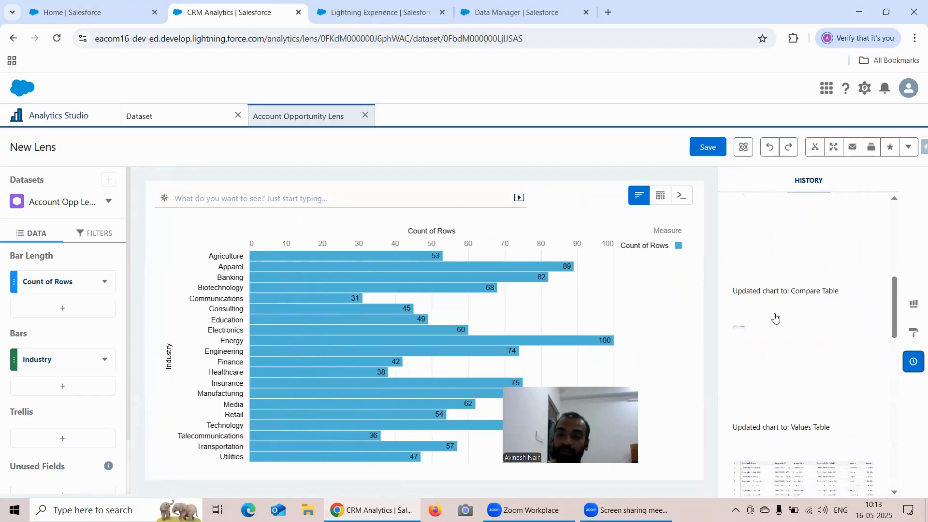
scroll(783, 319, "down", 2)
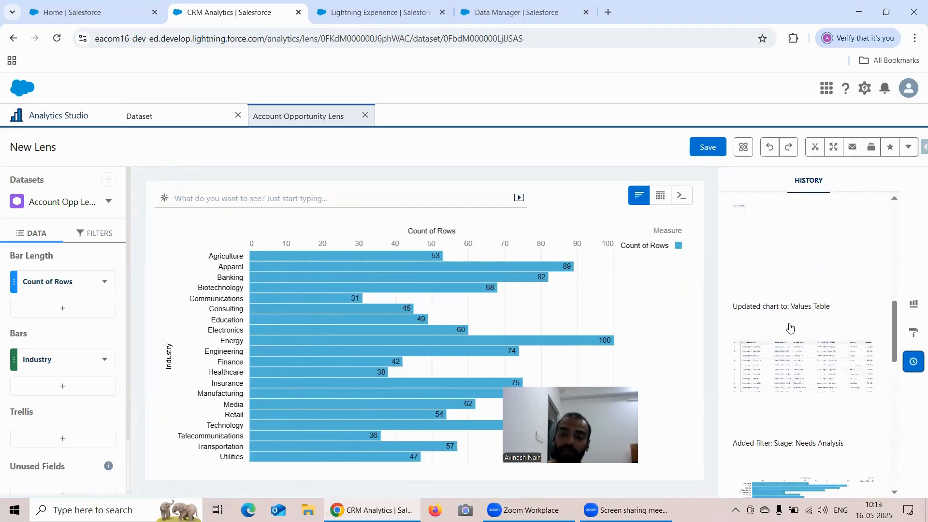
scroll(791, 323, "down", 3)
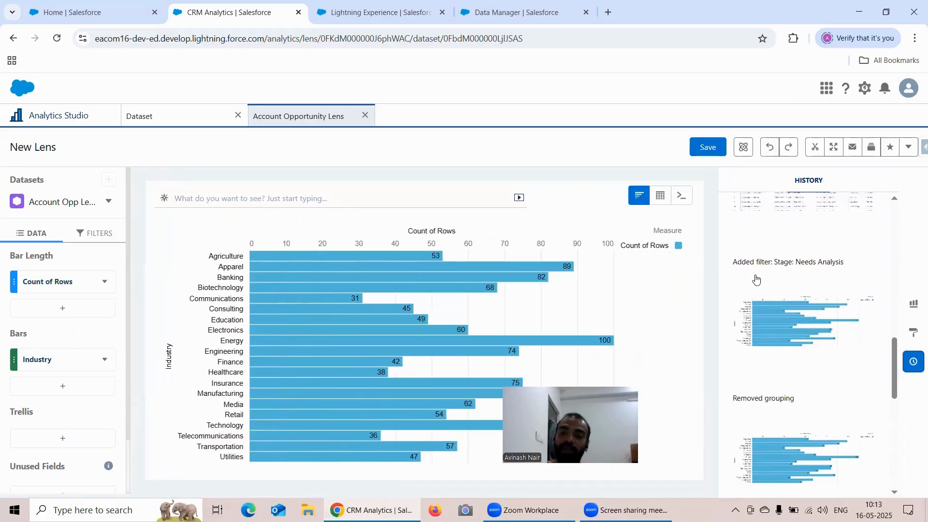
scroll(826, 294, "down", 5)
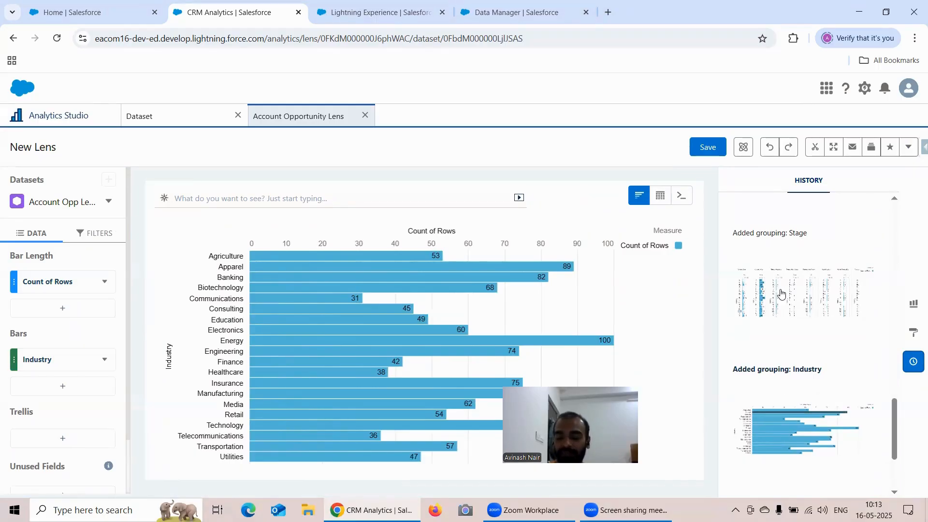
scroll(865, 364, "down", 3)
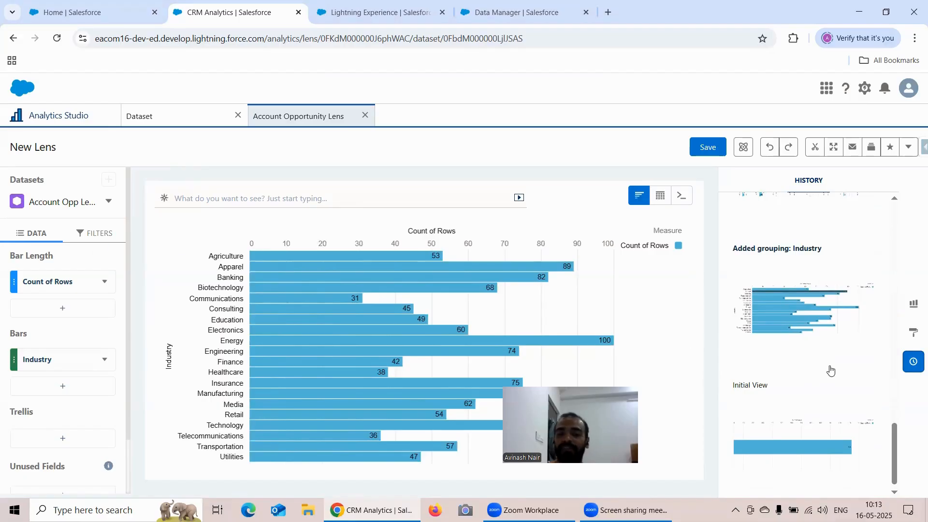
left_click(913, 361)
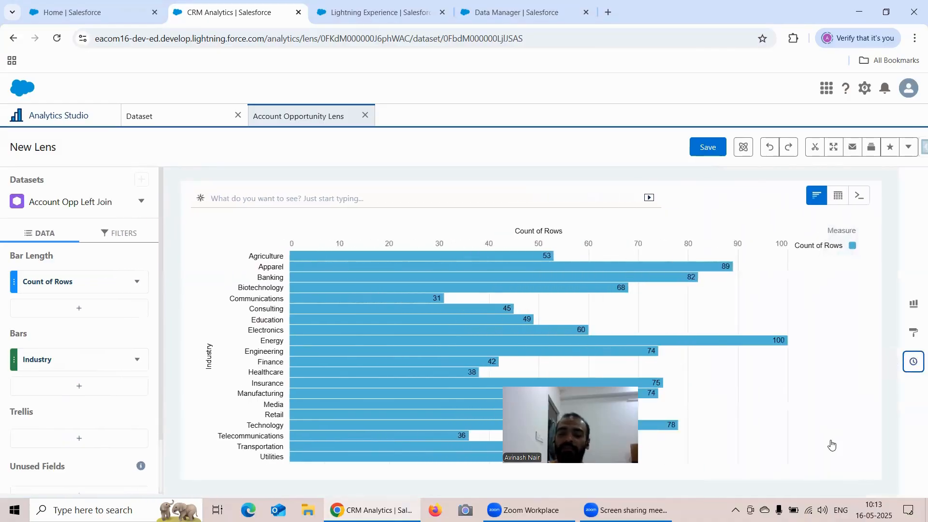
Step: Examine the available chart types and the chart's formatting properties without changing anything
left_click(907, 337)
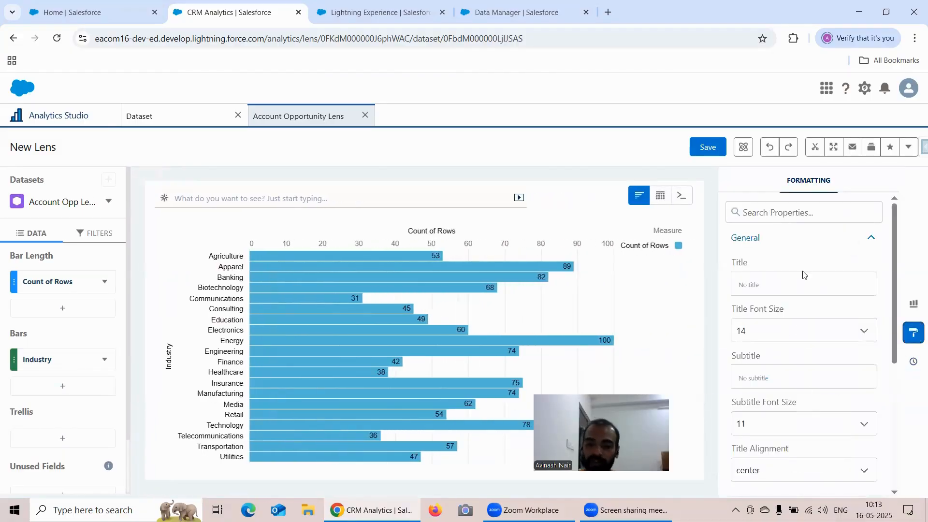
left_click(915, 306)
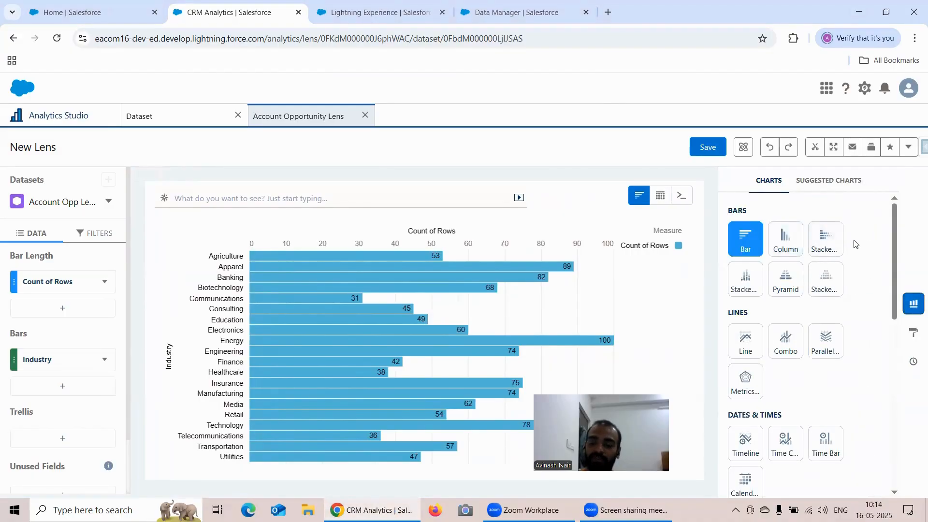
scroll(854, 245, "down", 3)
scroll(854, 245, "down", 2)
left_click(913, 332)
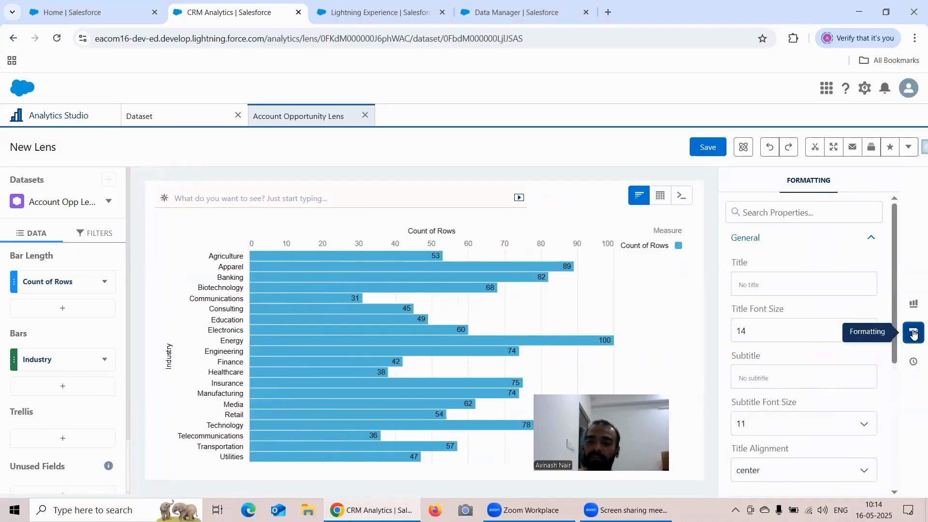
scroll(853, 278, "down", 3)
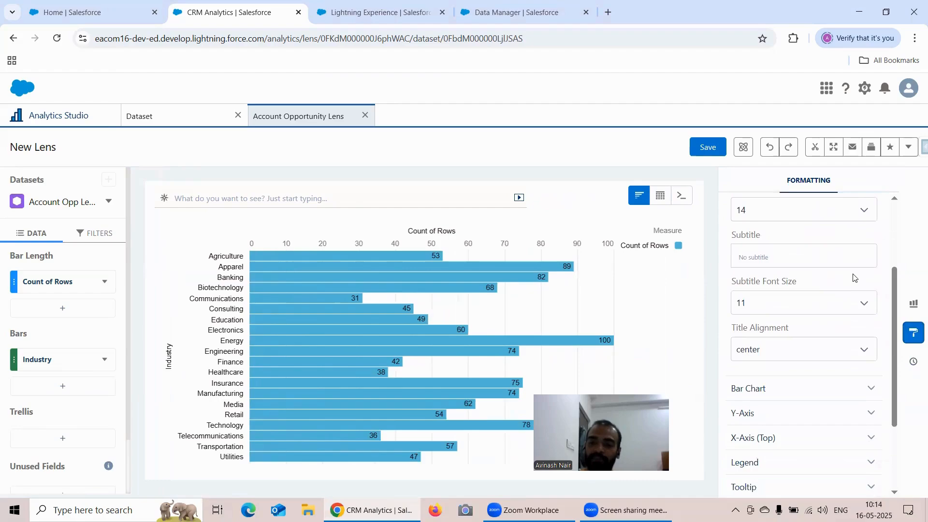
scroll(853, 278, "up", 2)
scroll(793, 256, "down", 3)
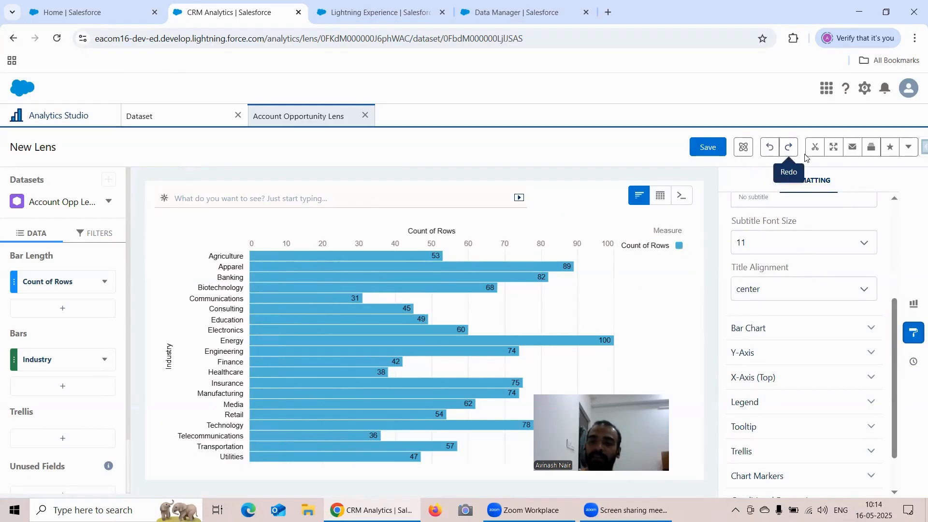
Step: Open the sharing options for the Account Opportunity Lens and look through the feed posting and download choices
left_click(907, 148)
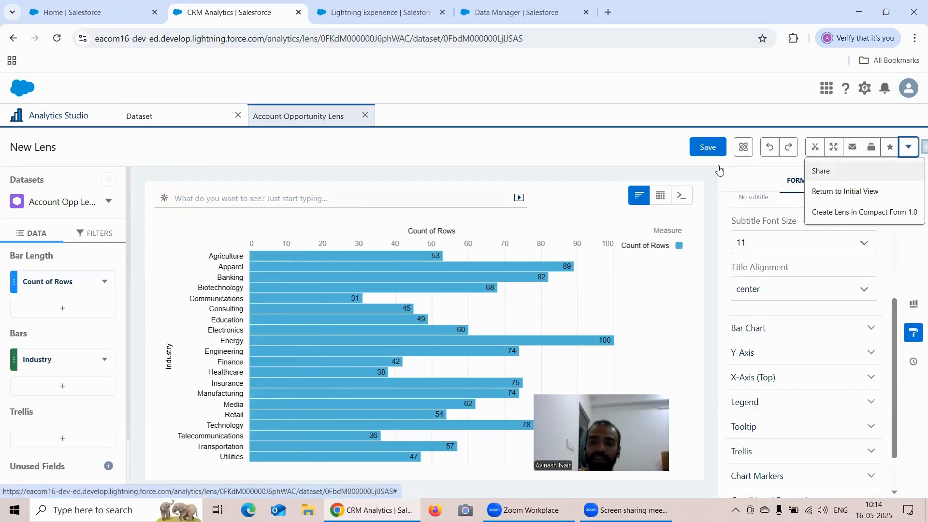
left_click(827, 173)
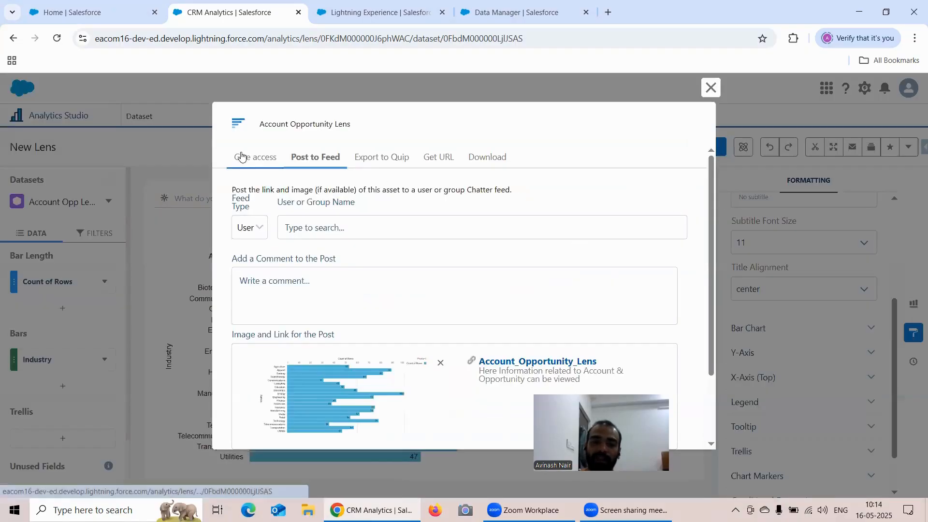
left_click(242, 156)
left_click(316, 204)
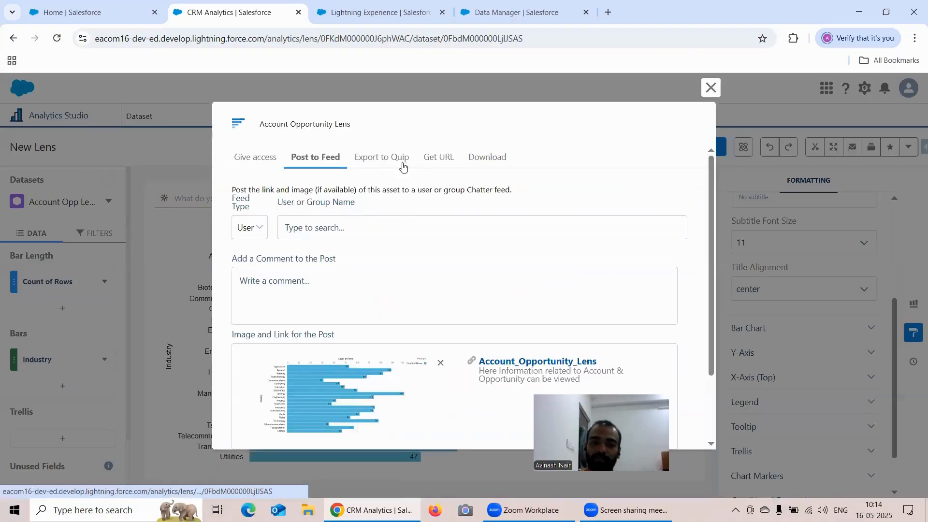
left_click(485, 157)
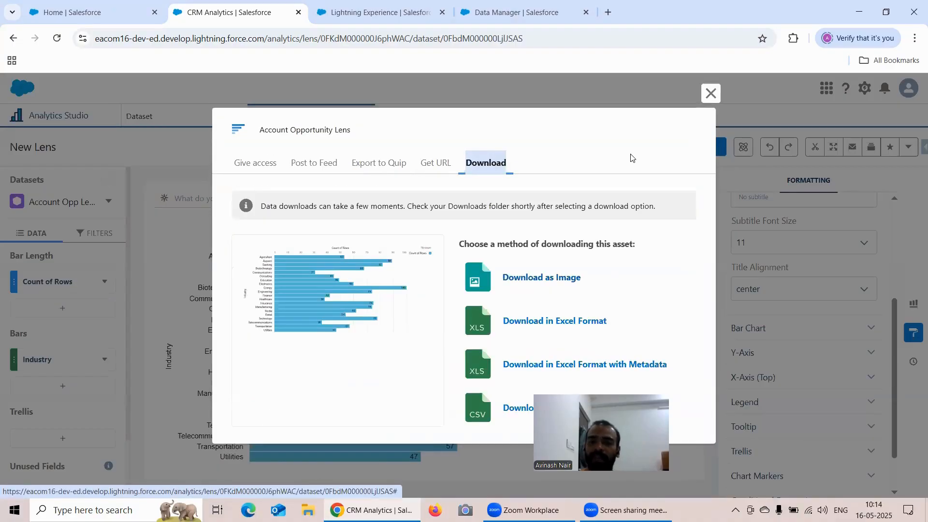